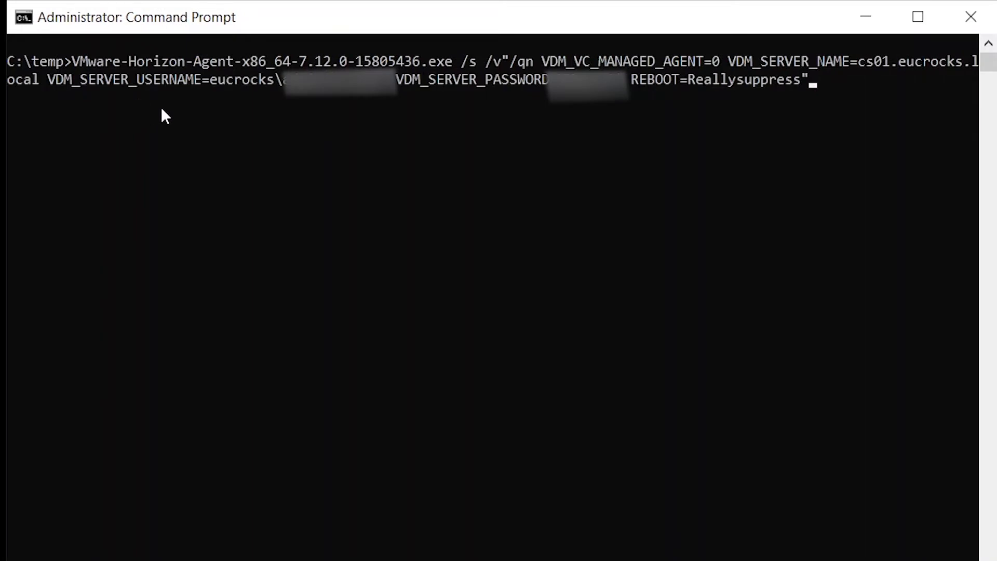
Run the silent Horizon Agent install, then confirm VMware Horizon Agent 7.12.0 in Programs and Features.
key("Return")
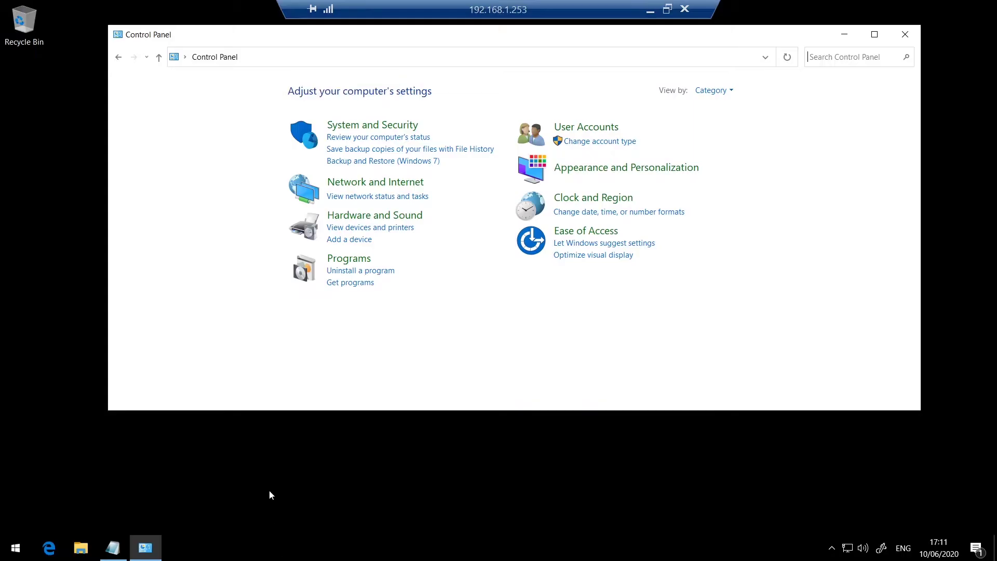
left_click(346, 259)
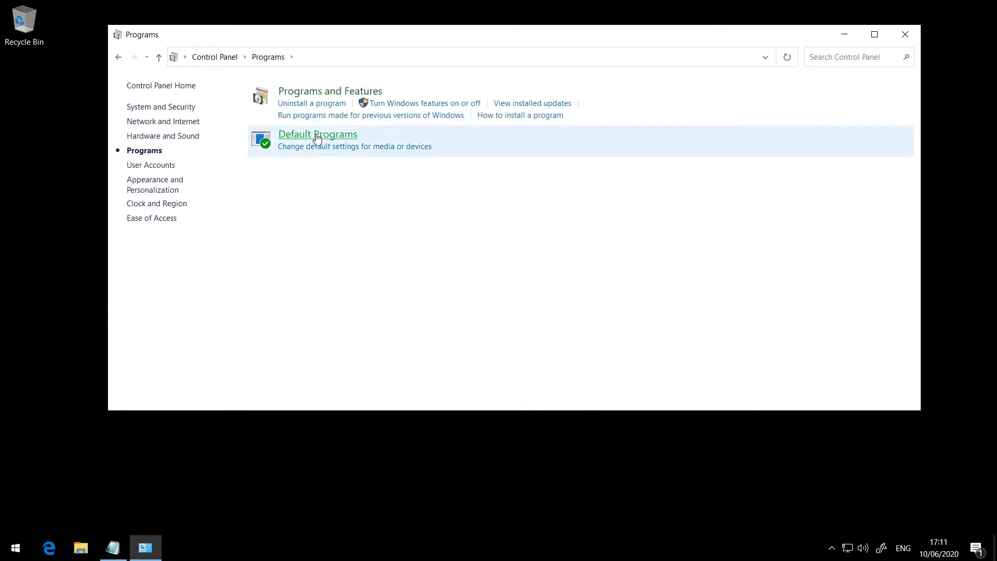
left_click(309, 98)
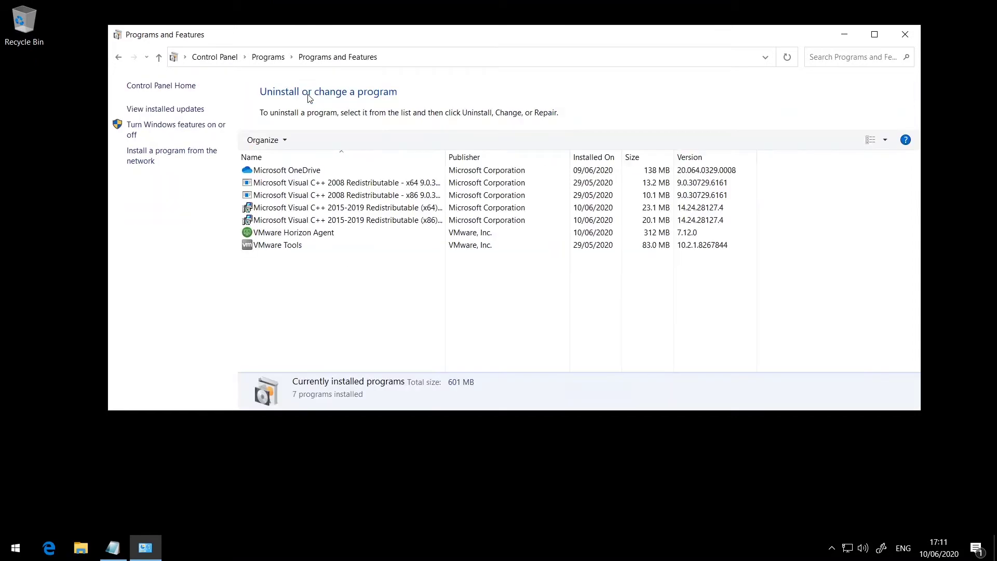
left_click(300, 233)
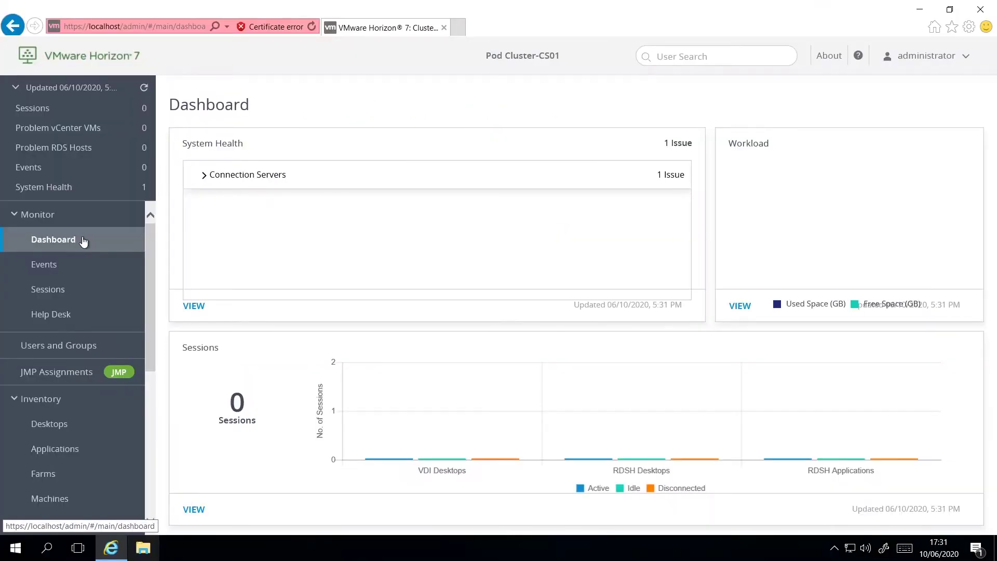
Show Settings > Registered Machines on the Others tab to check the win10 machines' status.
left_click_drag(148, 253, 149, 398)
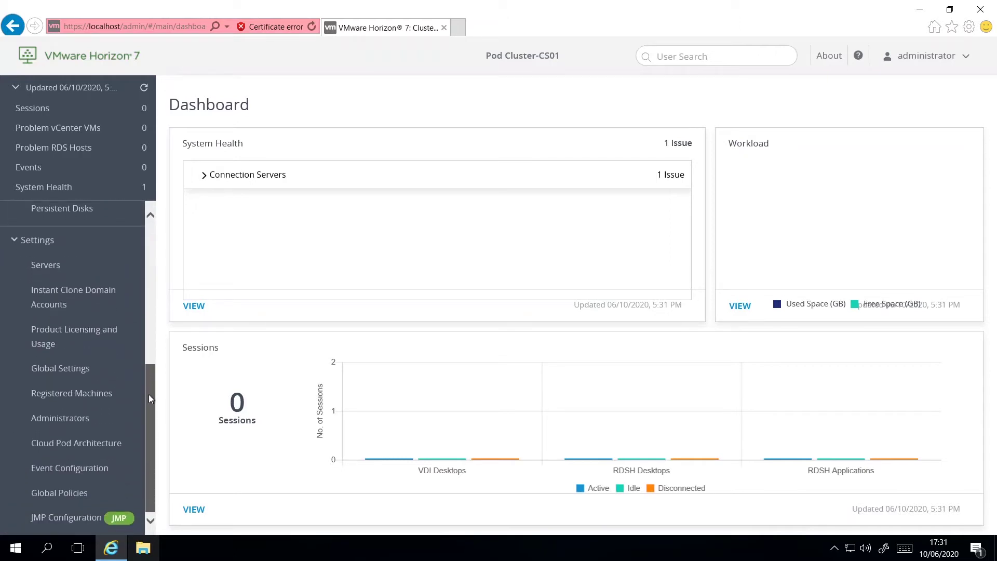
left_click(92, 397)
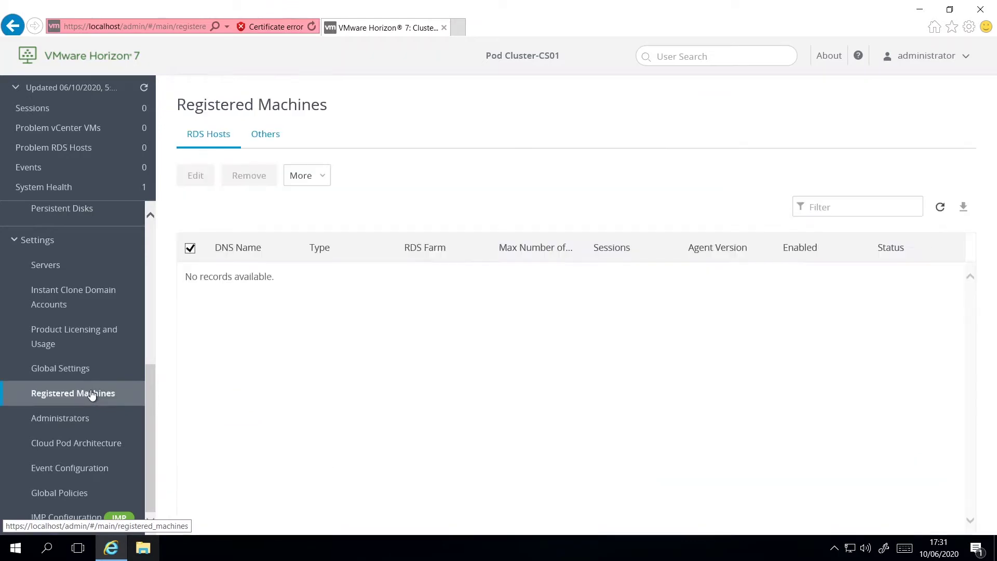
left_click(265, 136)
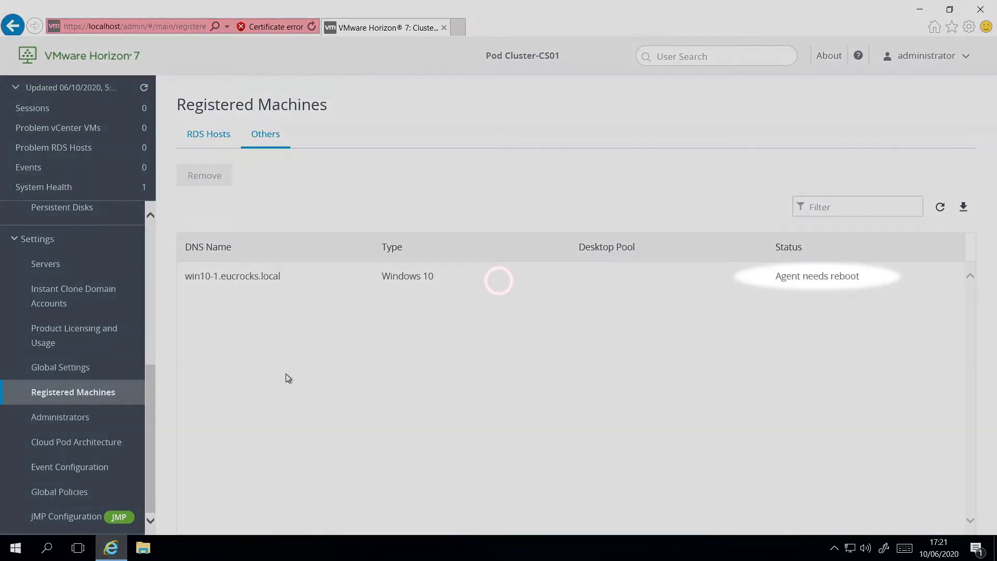
mouse_move(654, 4)
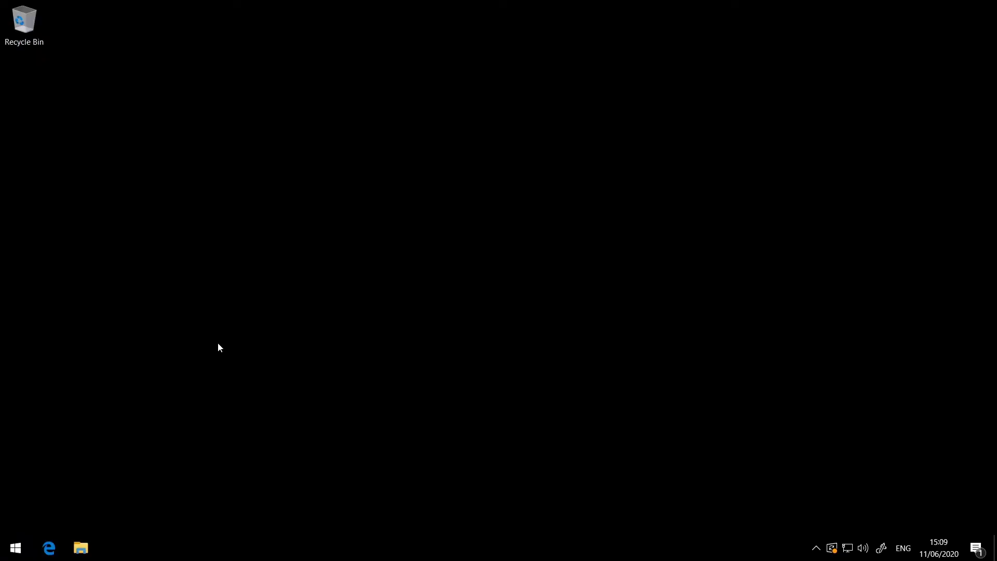
Set the Ultimate Performance plan's display turn-off time to Never and save the plan.
left_click(13, 550)
type("power")
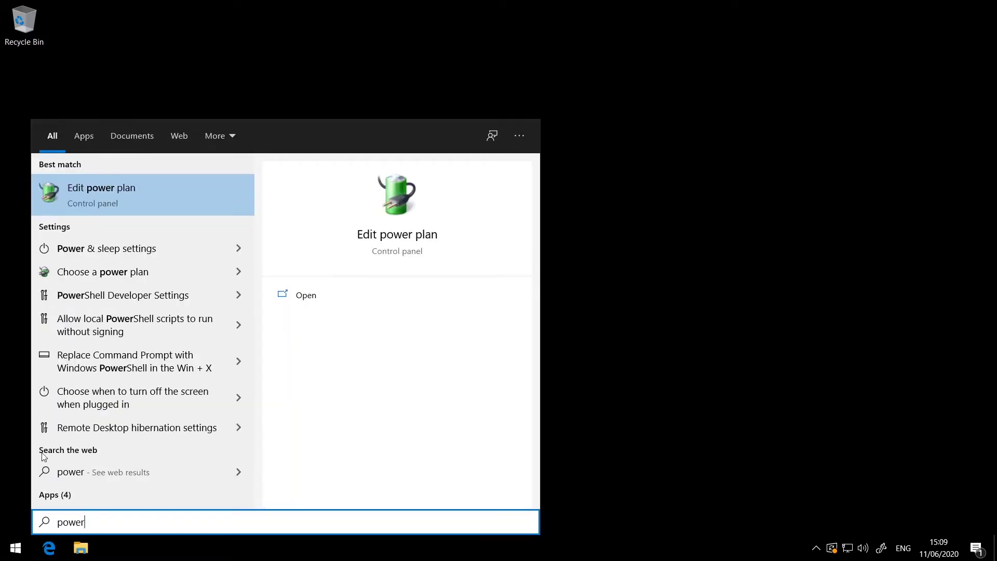
left_click(91, 274)
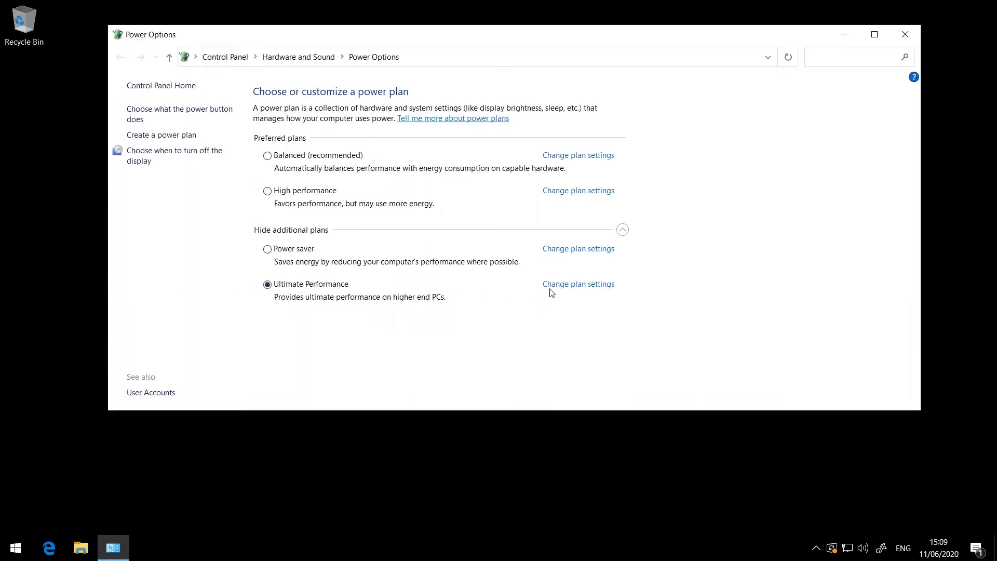
left_click(553, 285)
left_click(480, 141)
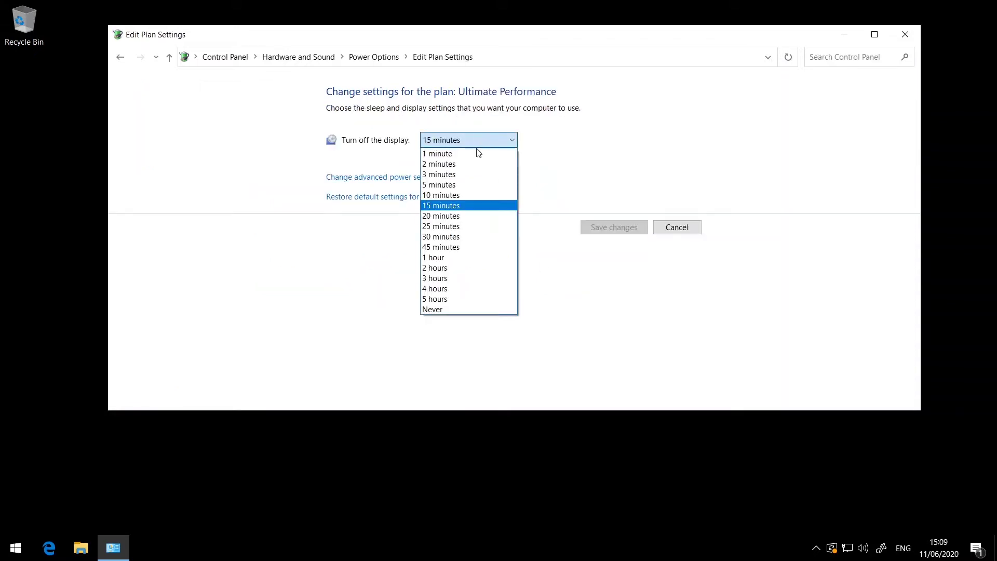
left_click(454, 309)
left_click(612, 227)
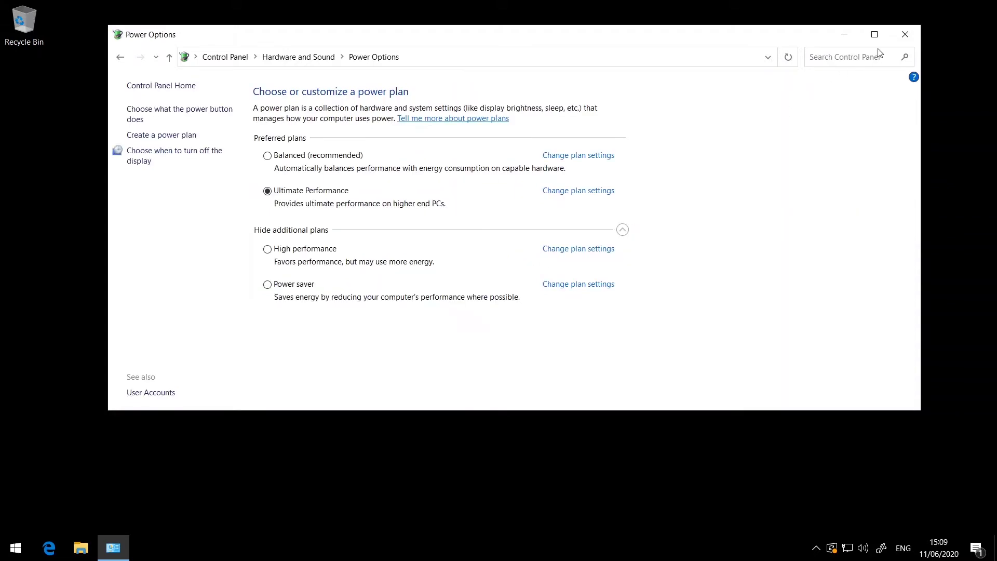
left_click(904, 34)
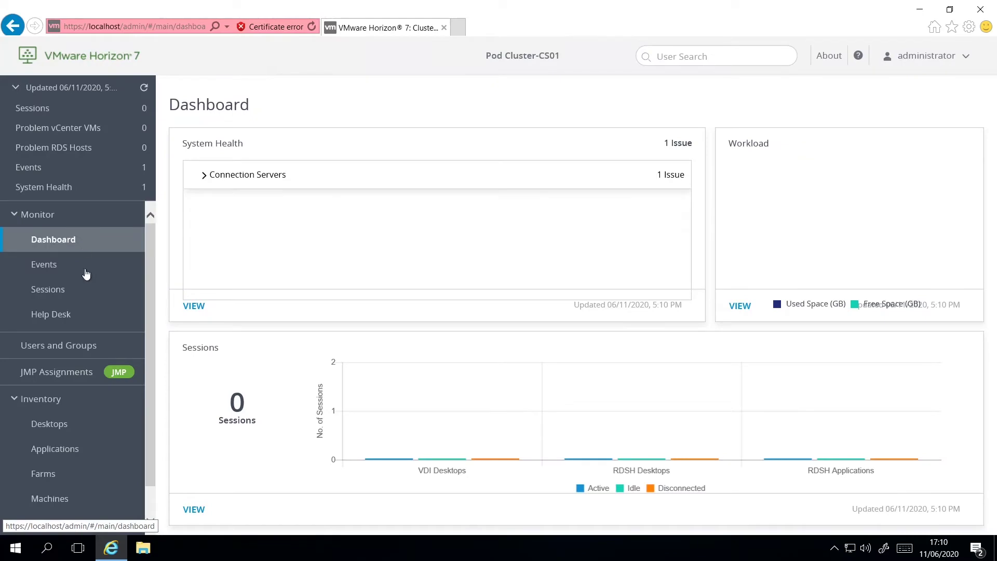
Start a new Manual desktop pool using other sources with Floating user assignment.
left_click(90, 430)
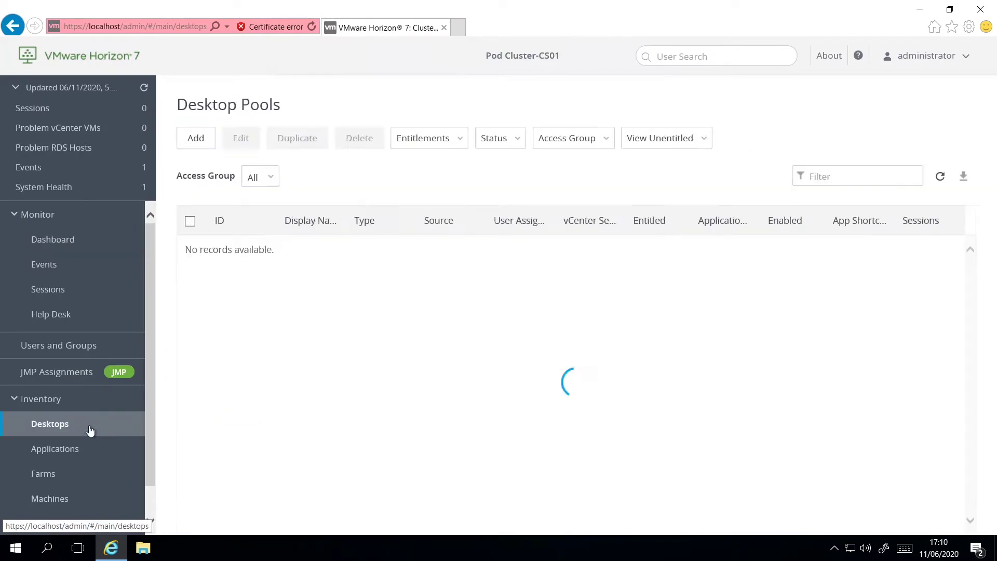
left_click(202, 142)
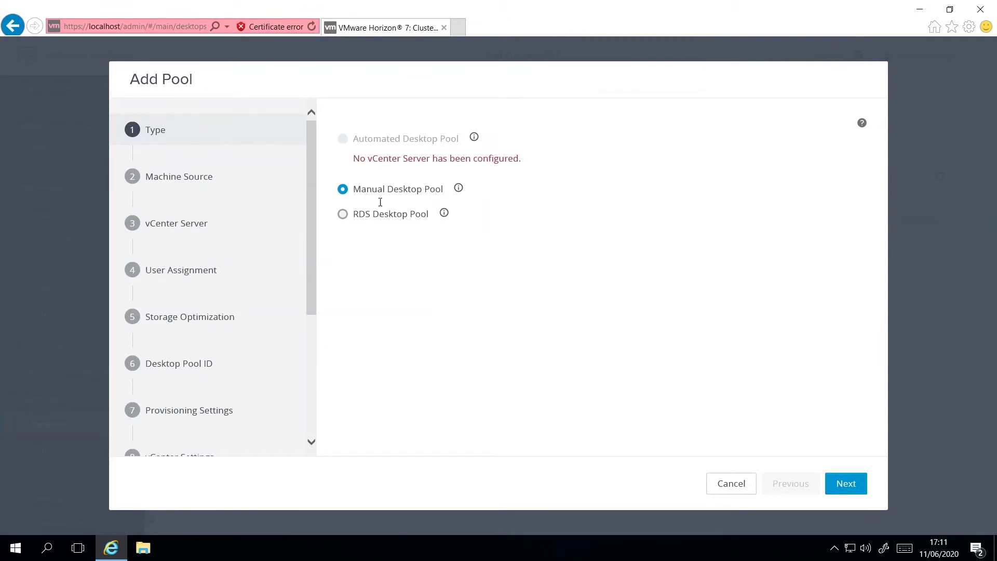
left_click(840, 486)
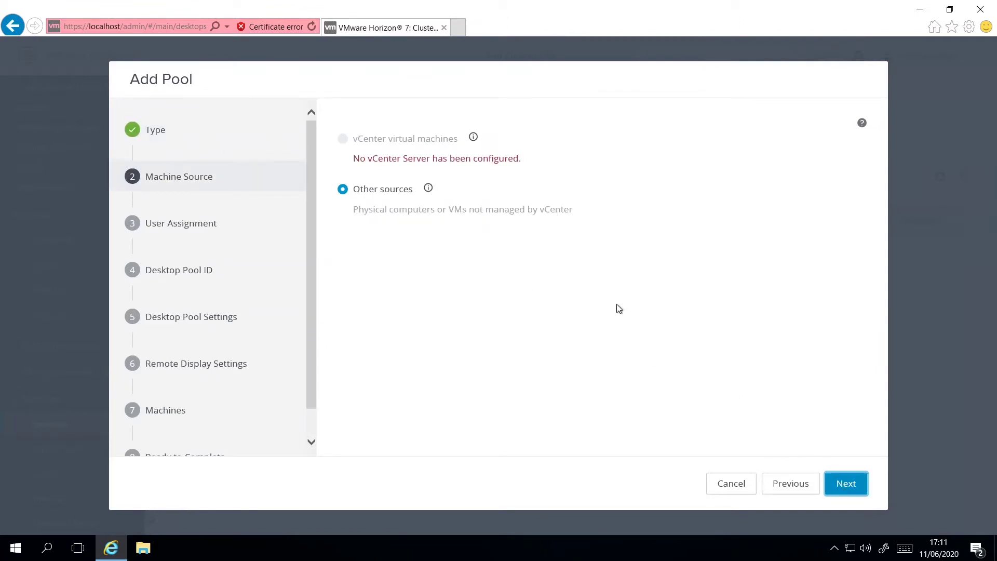
left_click(841, 483)
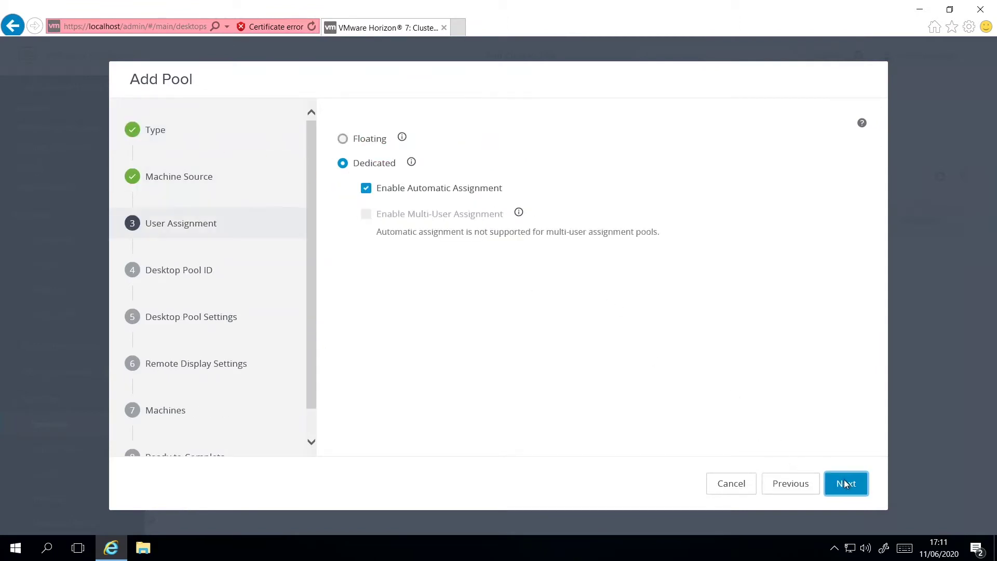
left_click(344, 140)
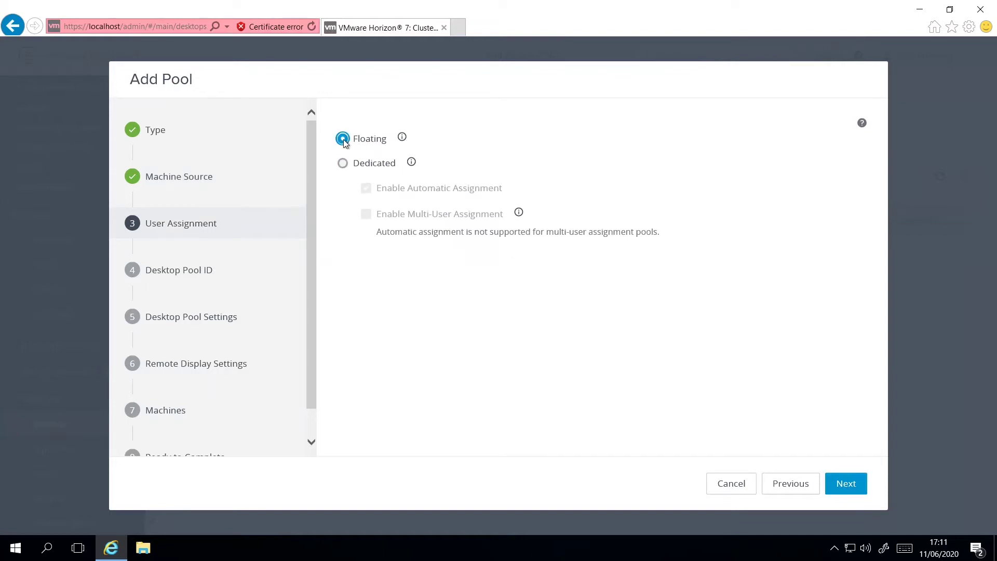
left_click(847, 483)
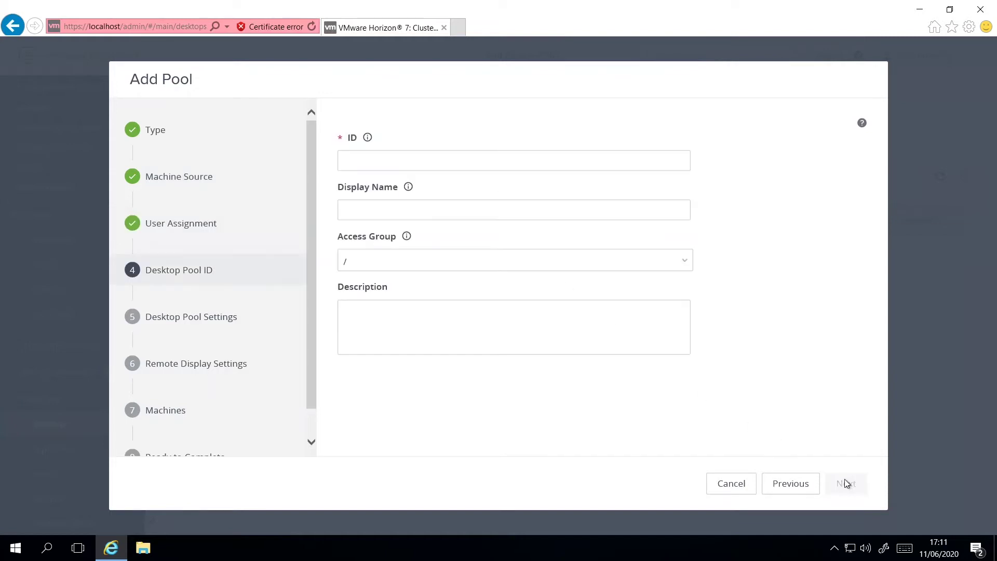
Use ManualPool as both the pool ID and display name, keeping default pool settings.
left_click(380, 160)
type("ManualPool")
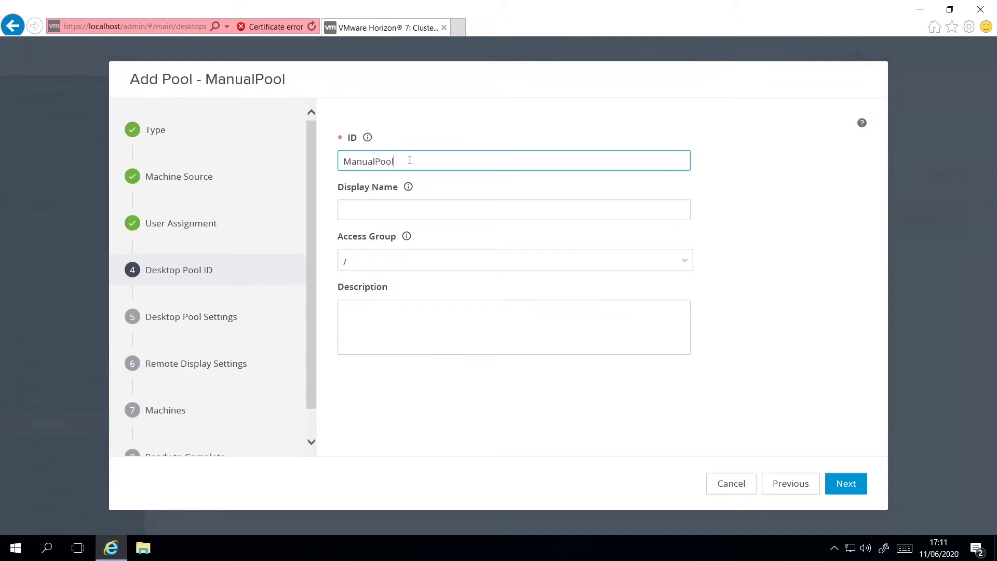
double_click(357, 161)
key("ctrl+c")
left_click(359, 211)
key("ctrl+v")
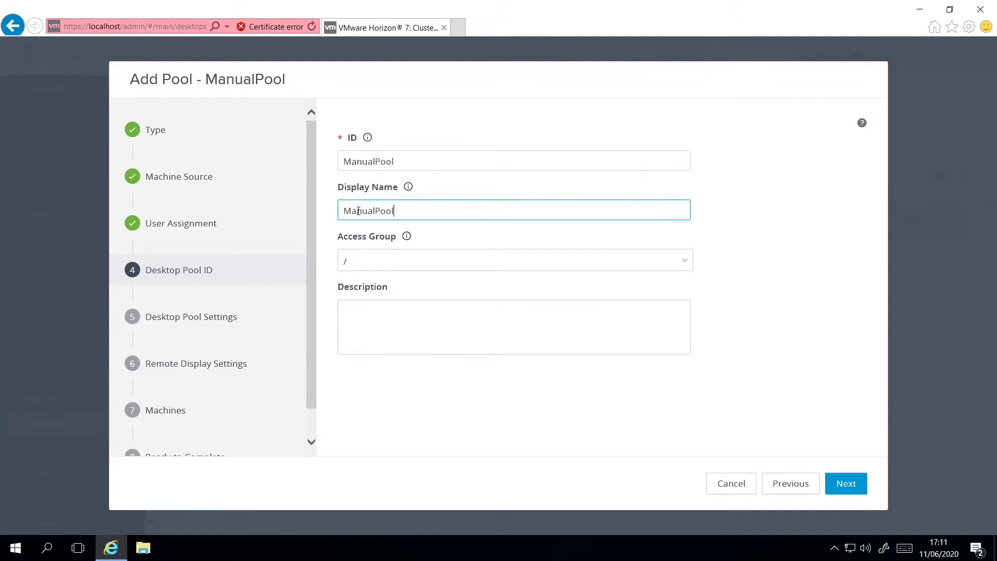
left_click(847, 484)
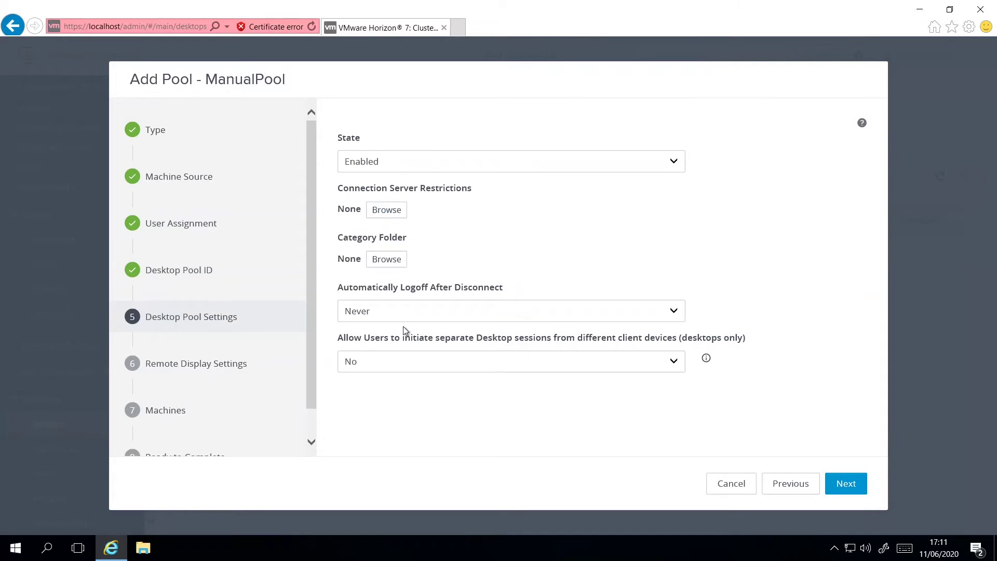
left_click(846, 485)
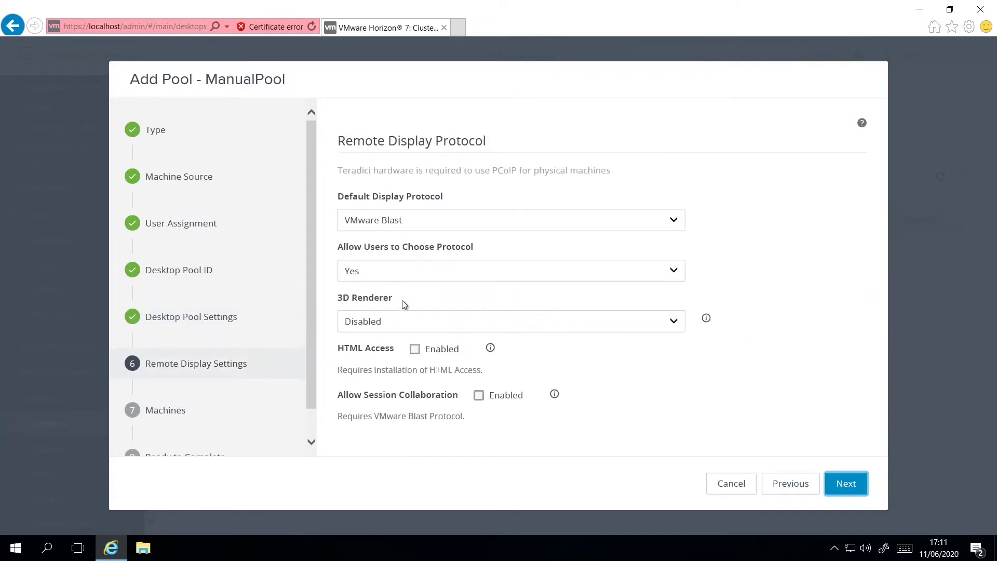
Enable HTML Access and Session Collaboration, add win10-1 and win10-2, and submit the pool.
left_click(415, 349)
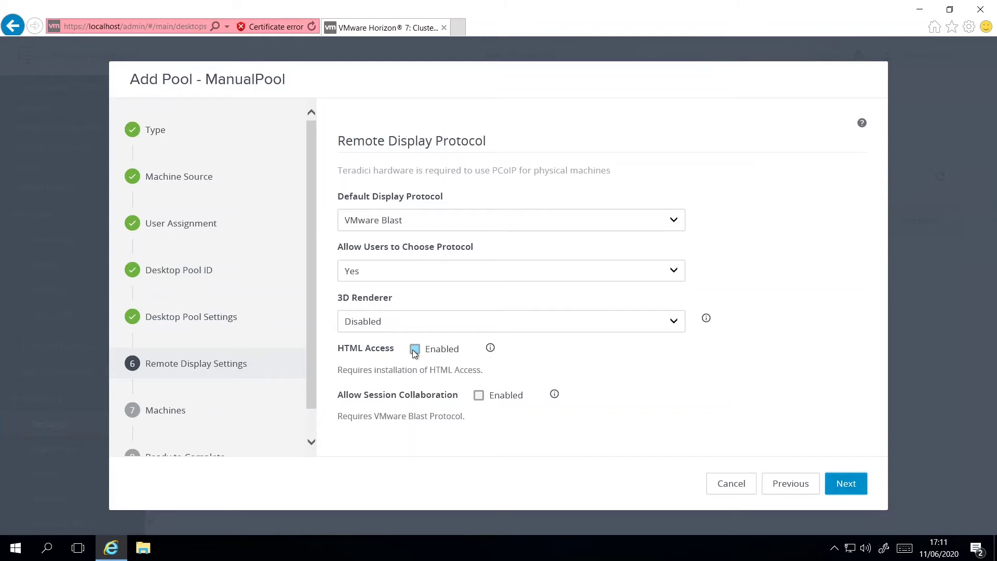
left_click(479, 397)
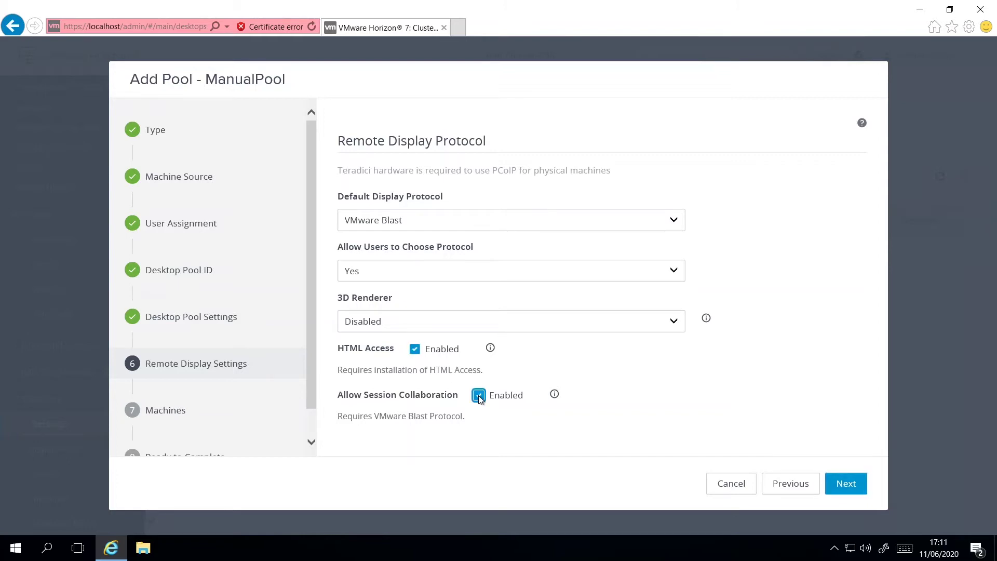
left_click(849, 487)
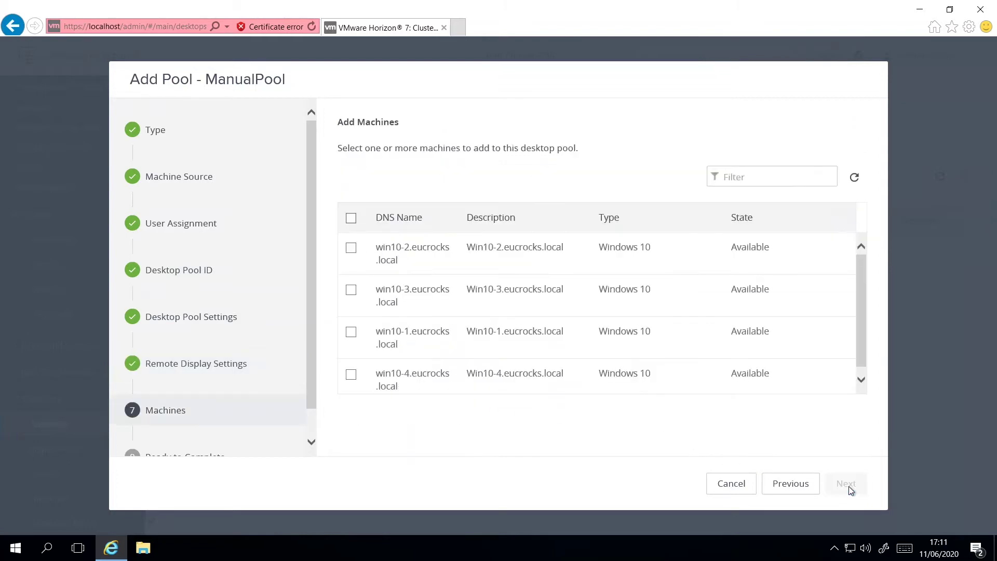
left_click(351, 332)
left_click(352, 249)
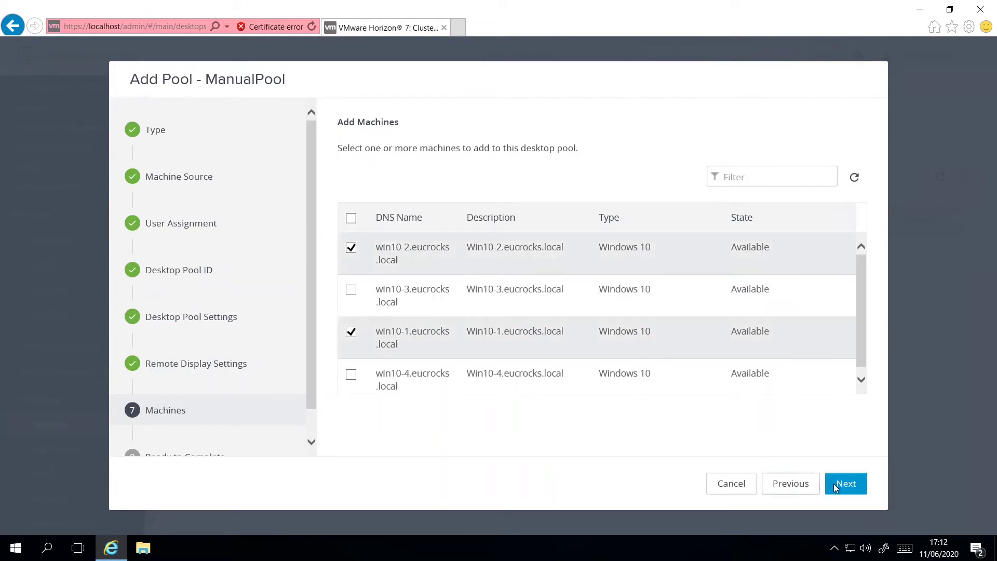
left_click(849, 491)
left_click(884, 422)
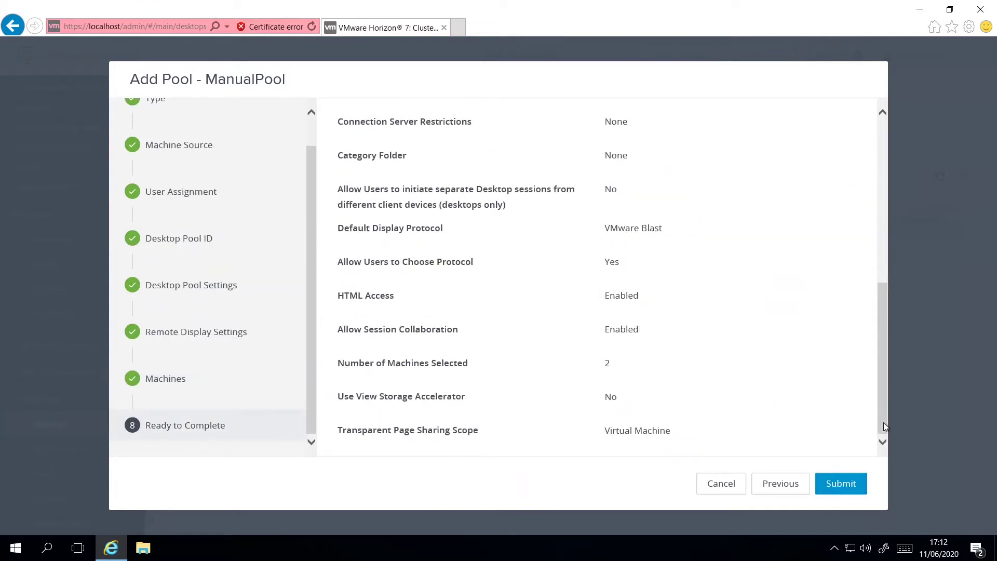
left_click(840, 484)
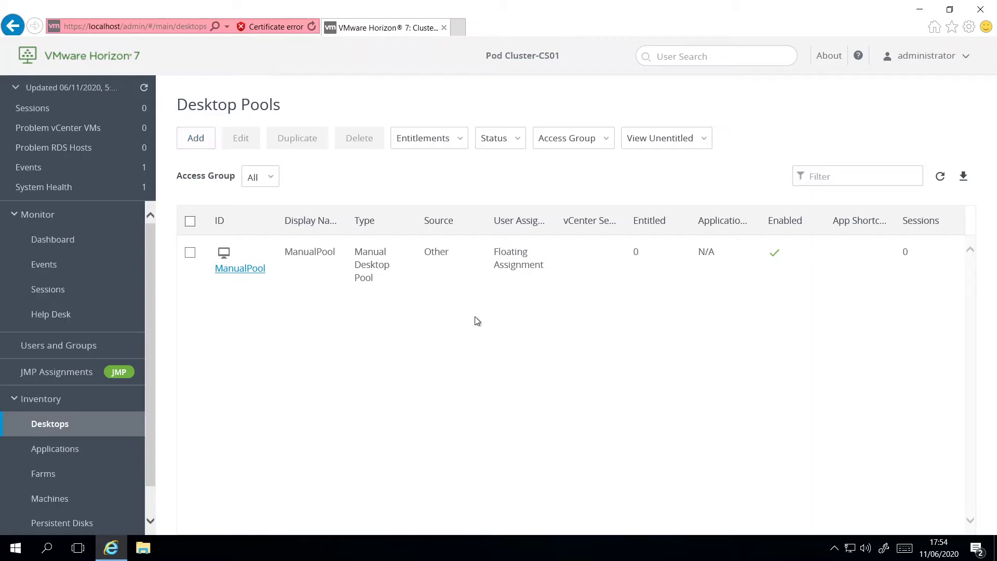
Select ManualPool and begin adding entitlements to it.
left_click(190, 261)
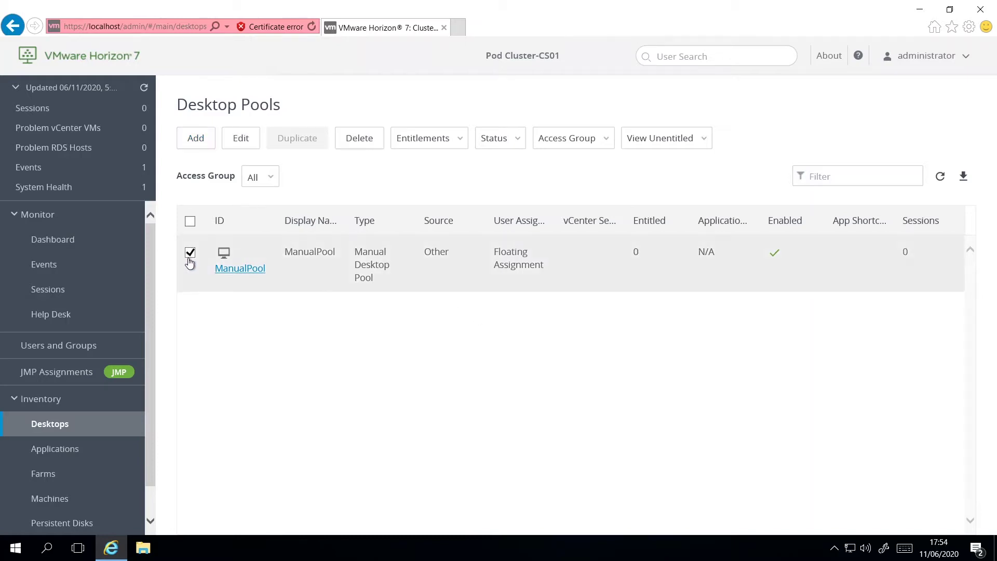
left_click(426, 141)
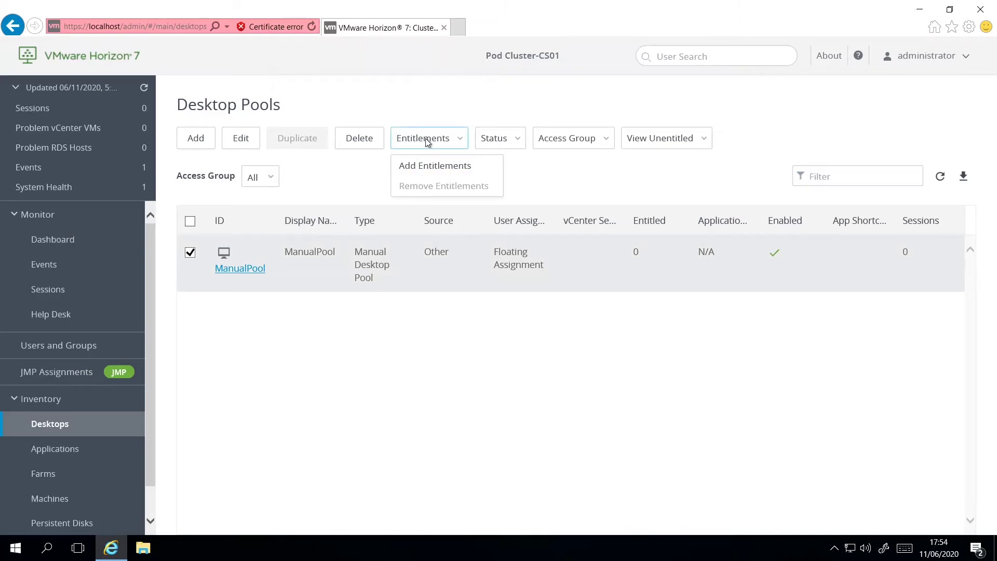
left_click(445, 167)
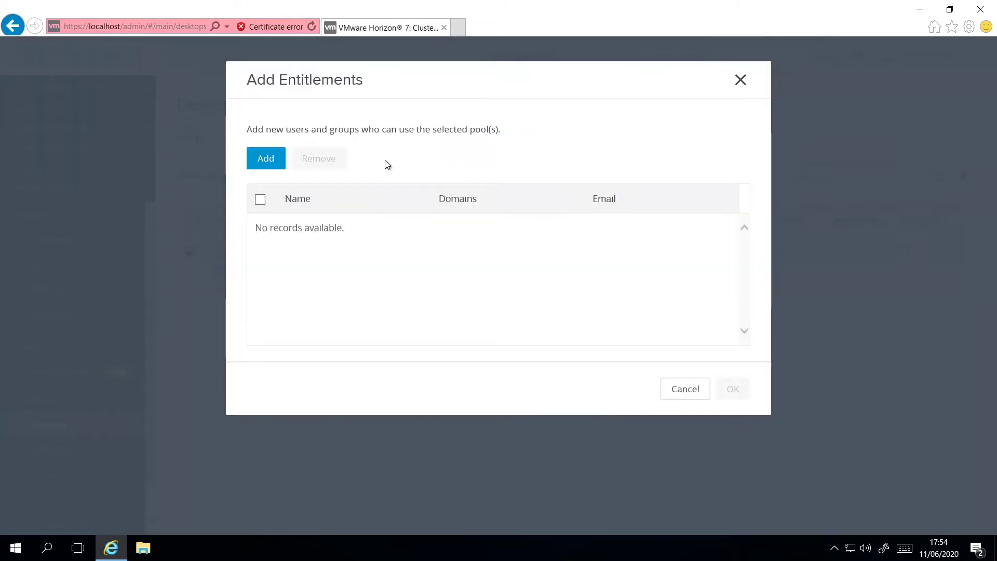
left_click(269, 165)
Find user1 in the eucrocks.local domain and save it as the pool's entitlement.
left_click(505, 158)
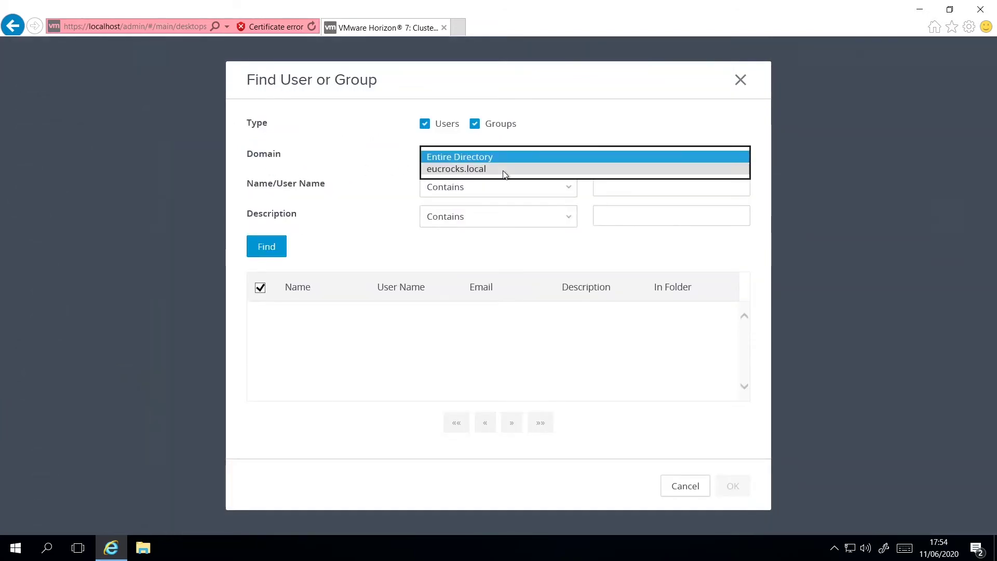
left_click(505, 172)
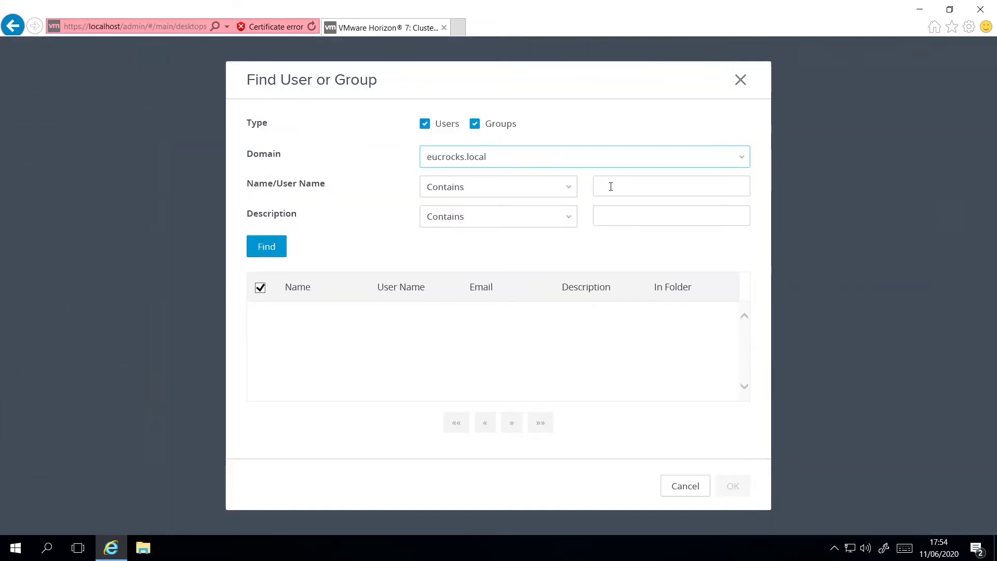
left_click(610, 187)
type("user1")
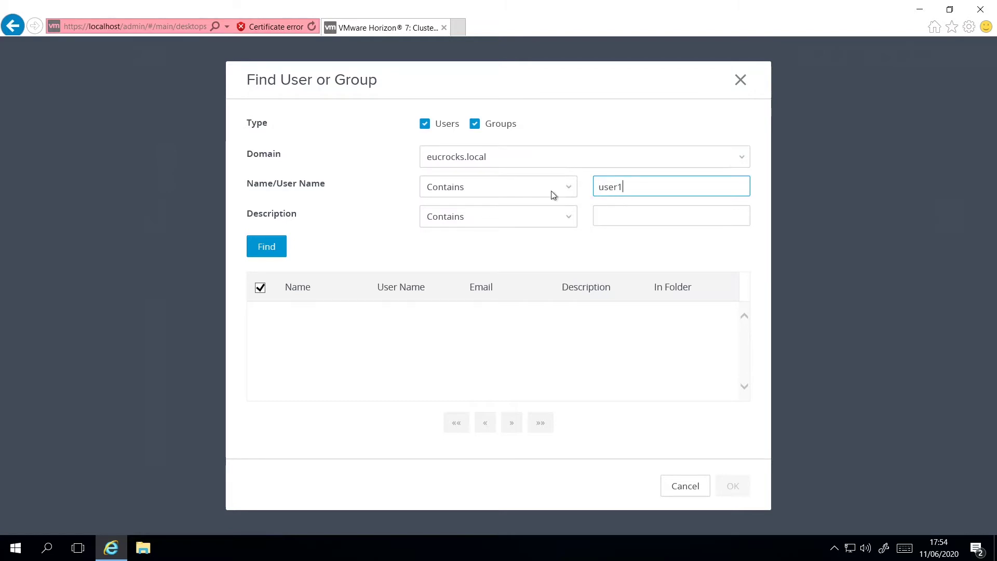
left_click(269, 249)
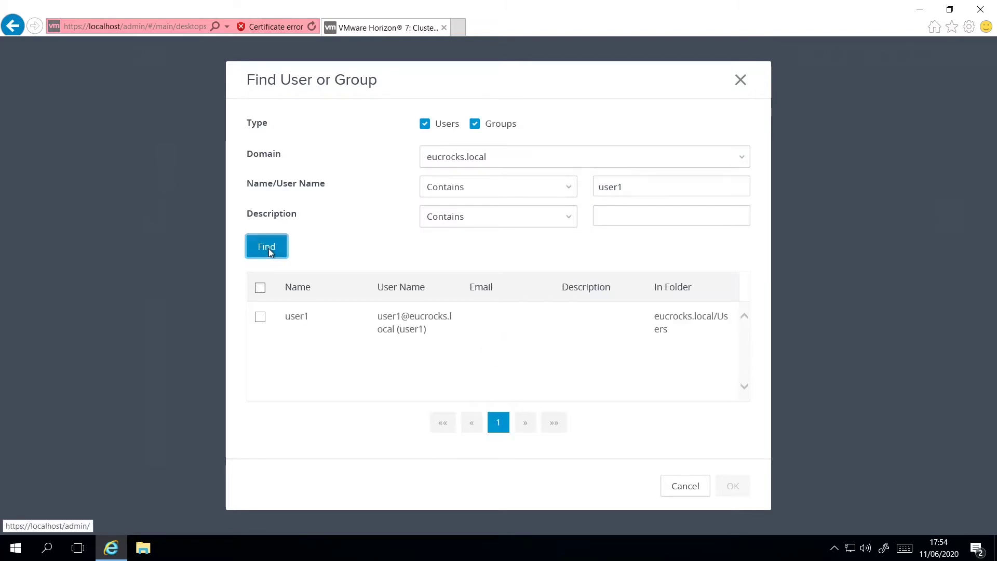
left_click(260, 318)
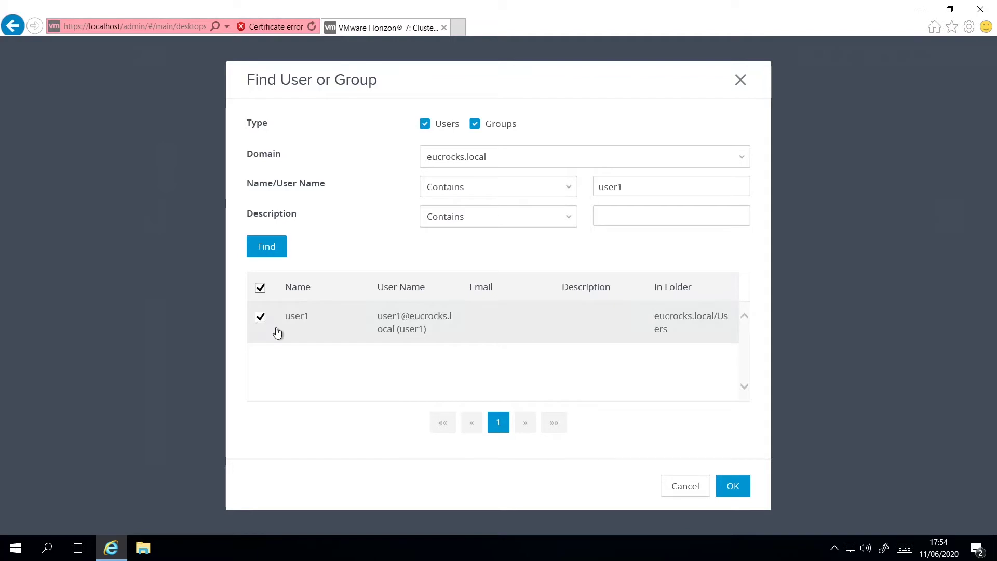
left_click(742, 491)
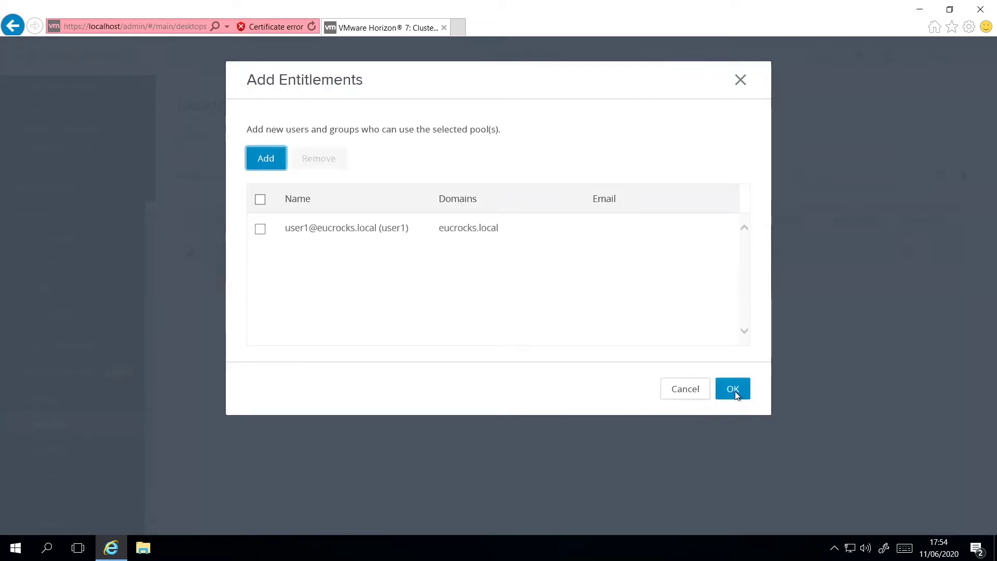
left_click(734, 392)
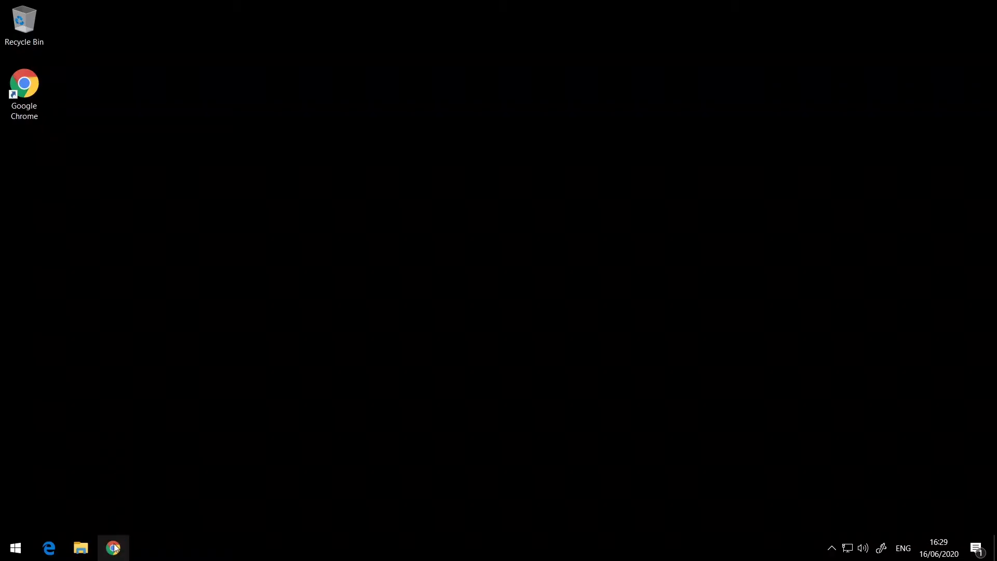
Open the cs01.eucrocks.local connection server web page in Chrome and dismiss the cookie notice.
left_click(113, 548)
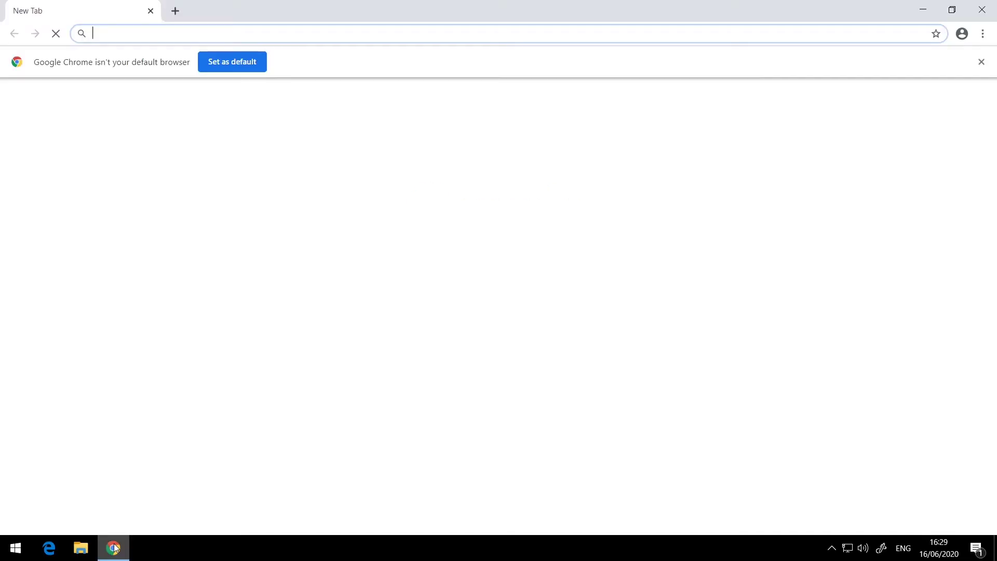
type("https://cs01.eucrocks.local")
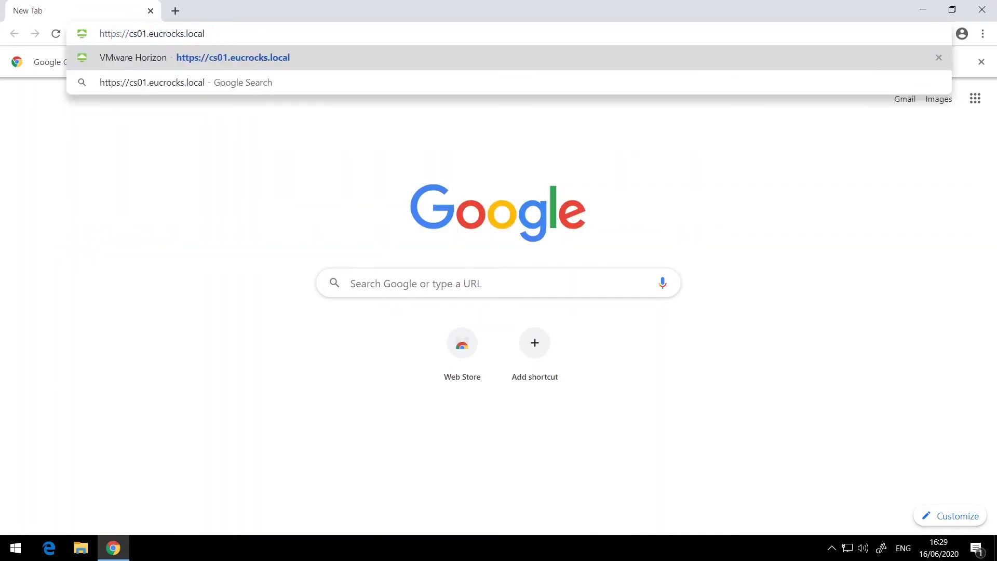
key("Return")
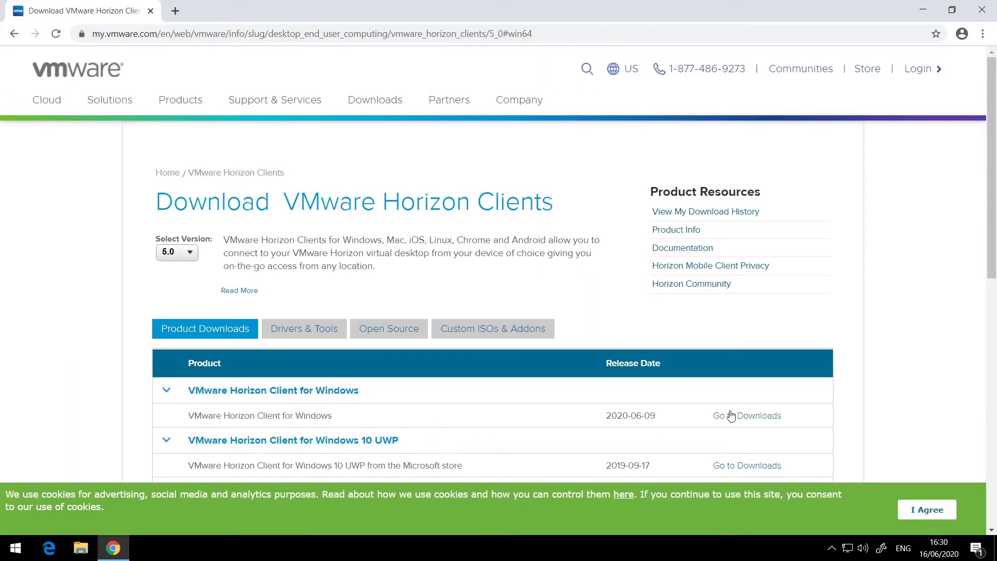
left_click(907, 512)
Download Horizon Client for Windows version 5.4.3 and run the installer.
left_click(747, 418)
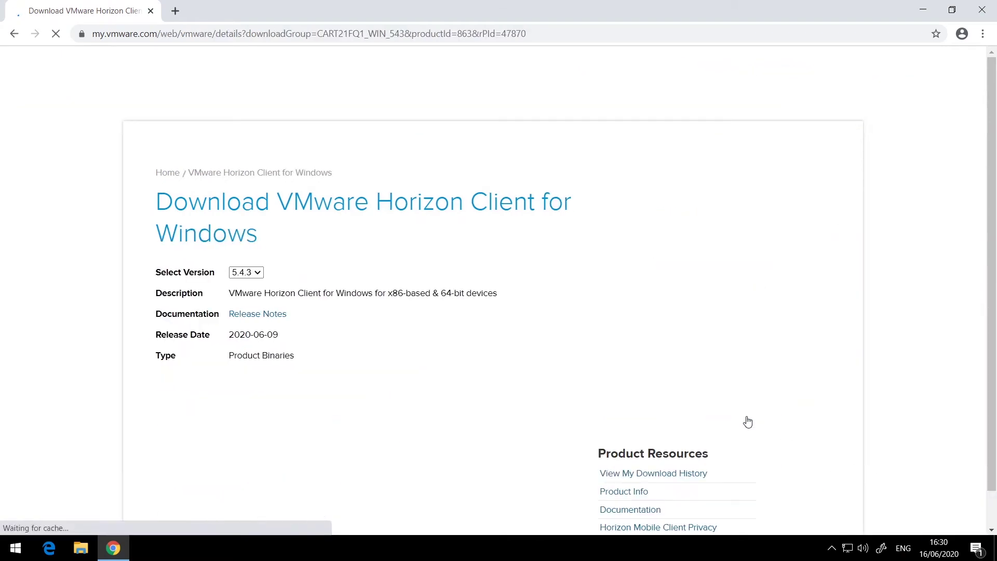
left_click(273, 279)
left_click(273, 277)
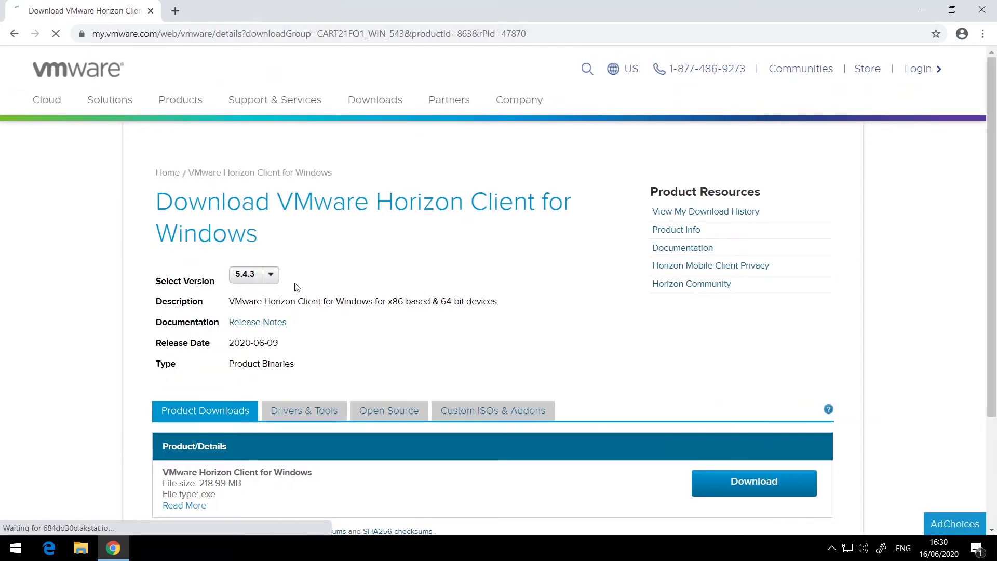
left_click(747, 481)
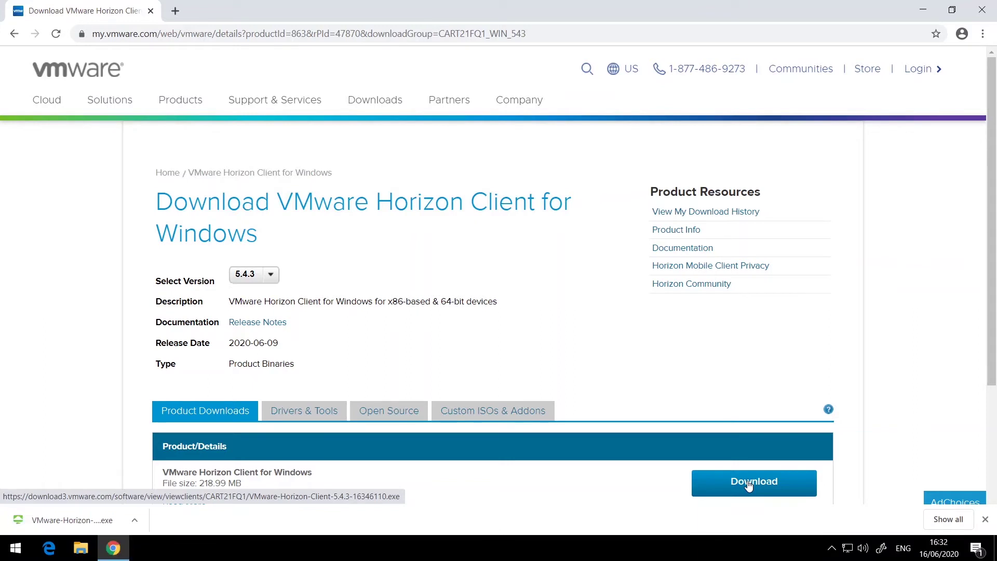
left_click(82, 519)
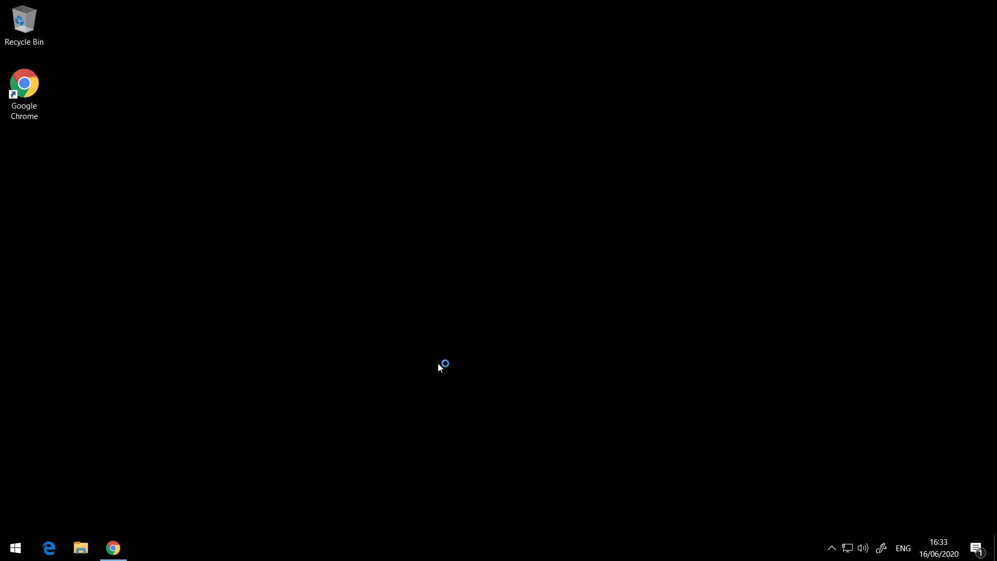
Agree and install the Horizon Client, restart the PC, then launch the client.
left_click(497, 312)
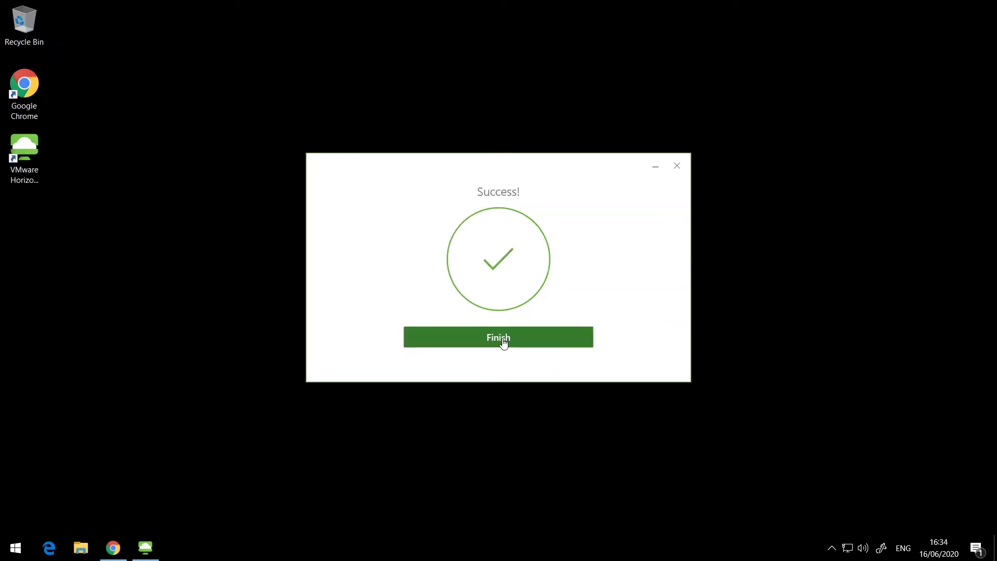
left_click(503, 343)
left_click(510, 283)
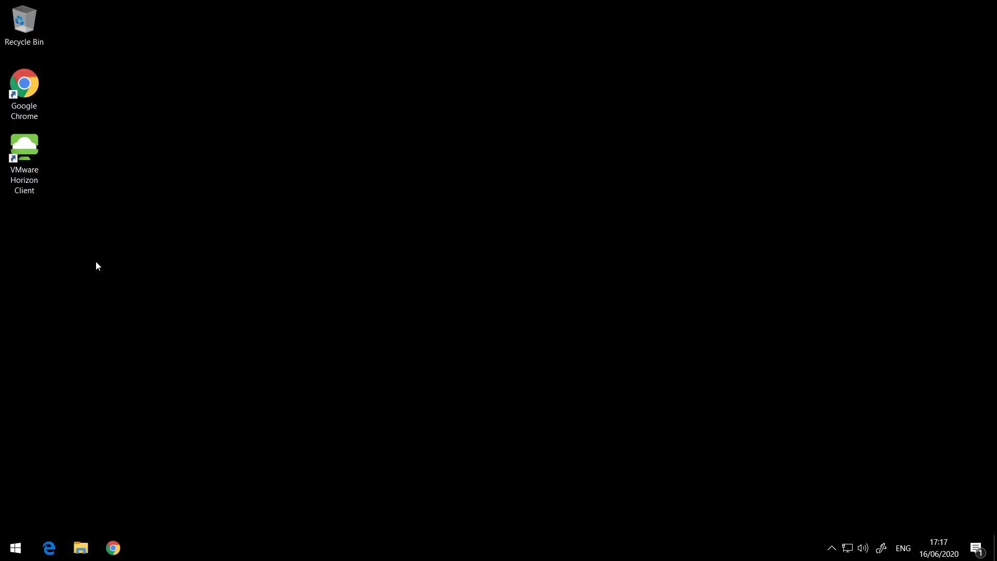
double_click(21, 141)
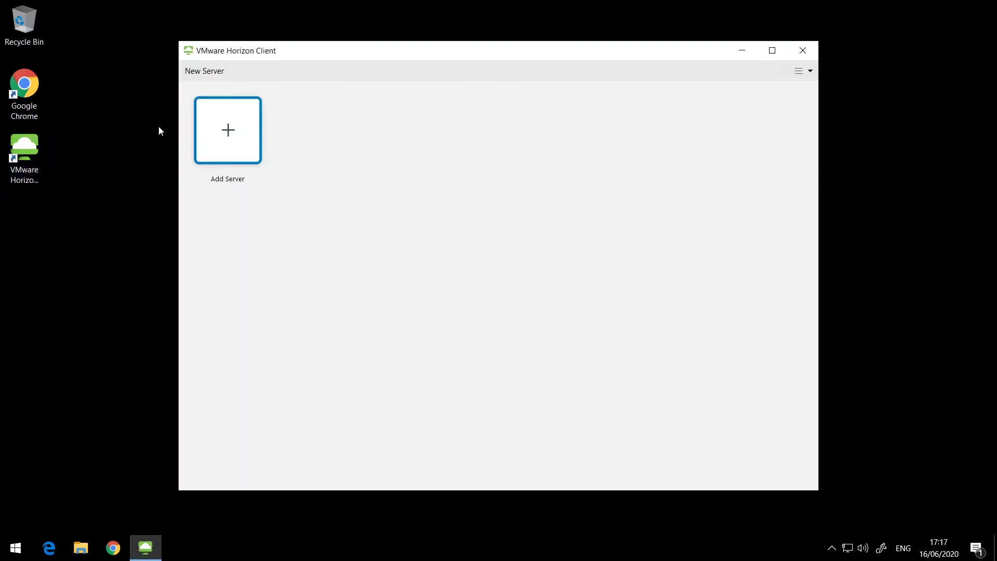
Add and connect to server cs01.eucrocks.local, trusting its certificate despite the warning.
left_click(214, 73)
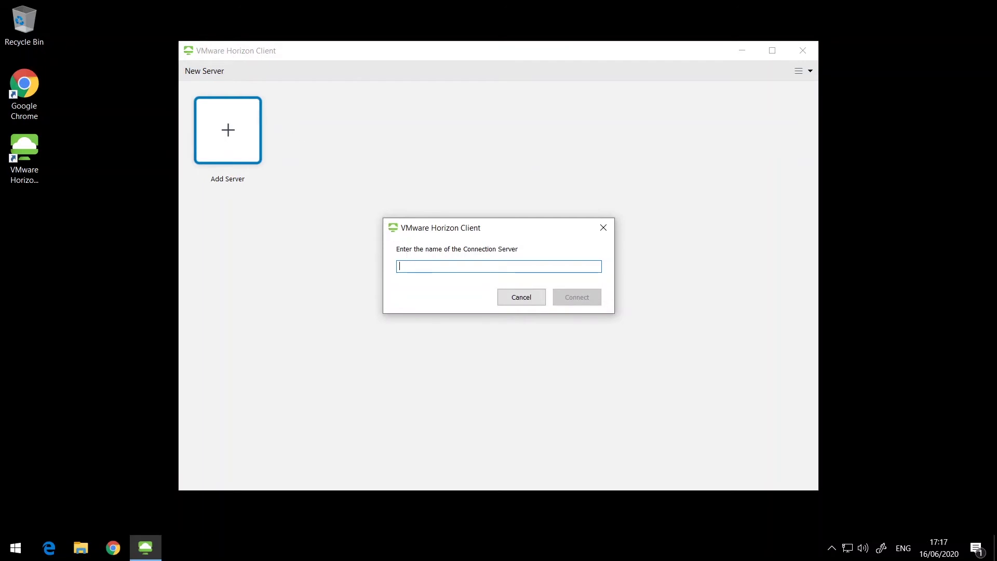
type("cs01.eucrocks.local")
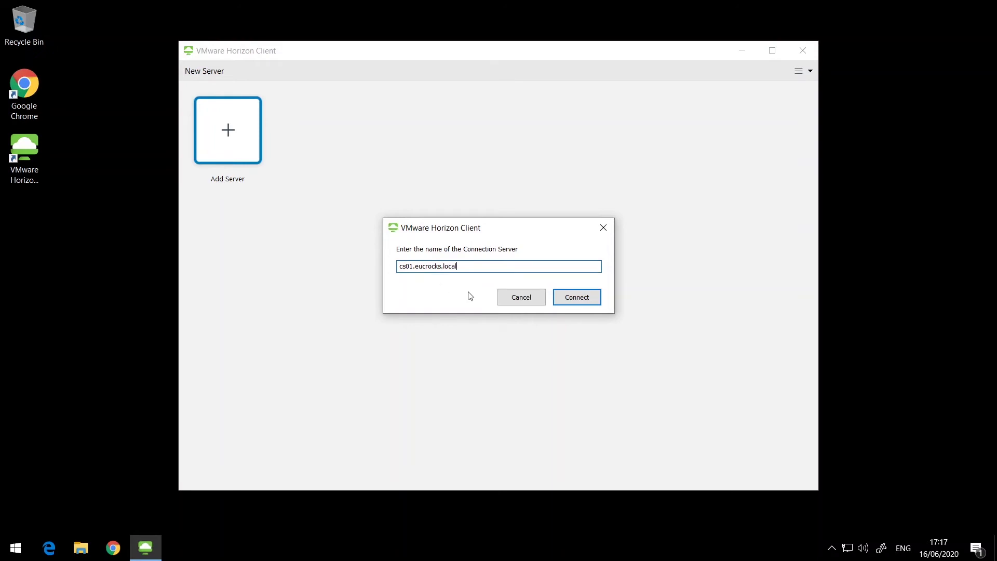
left_click(577, 297)
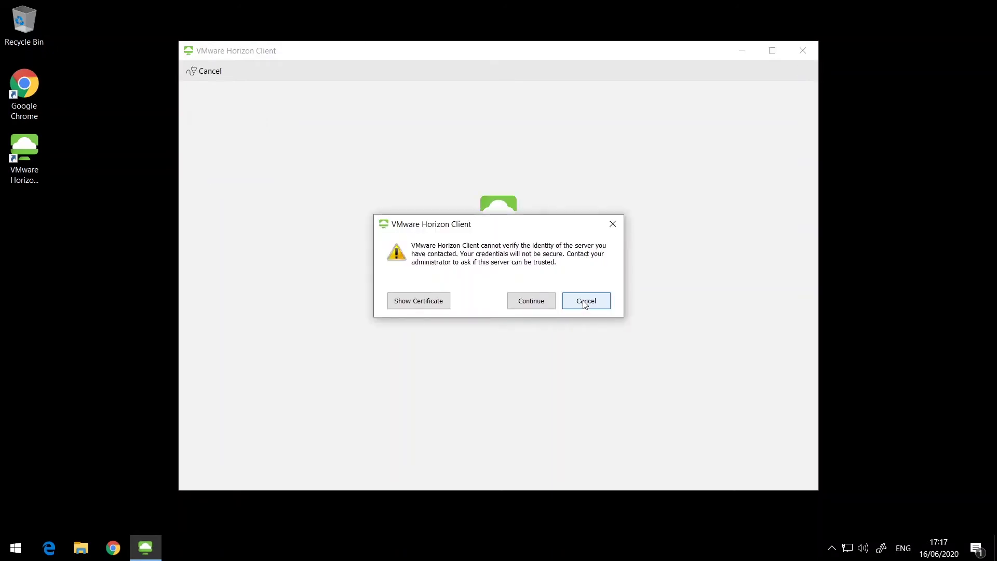
left_click(539, 306)
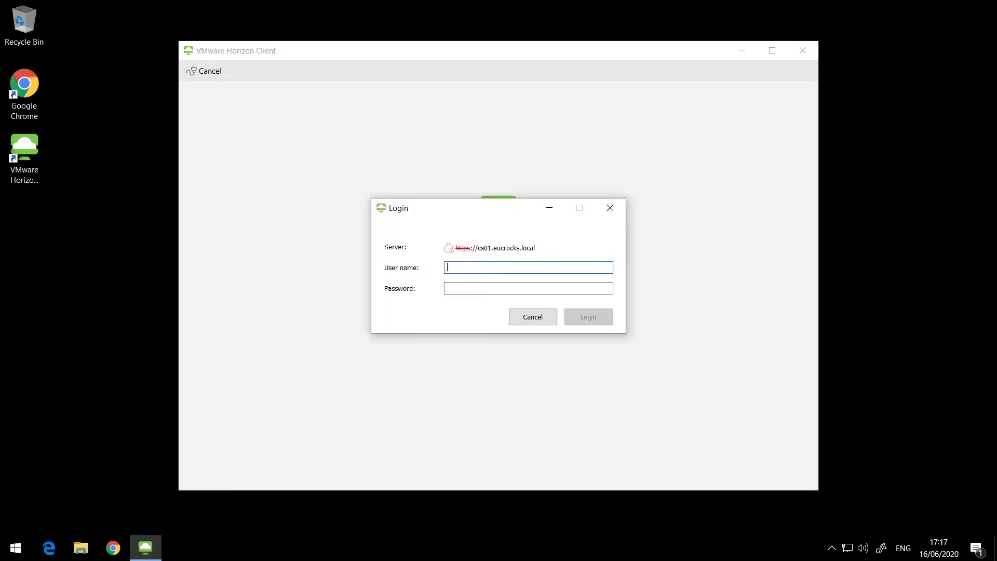
Log in as user1 with the account password.
type("user1")
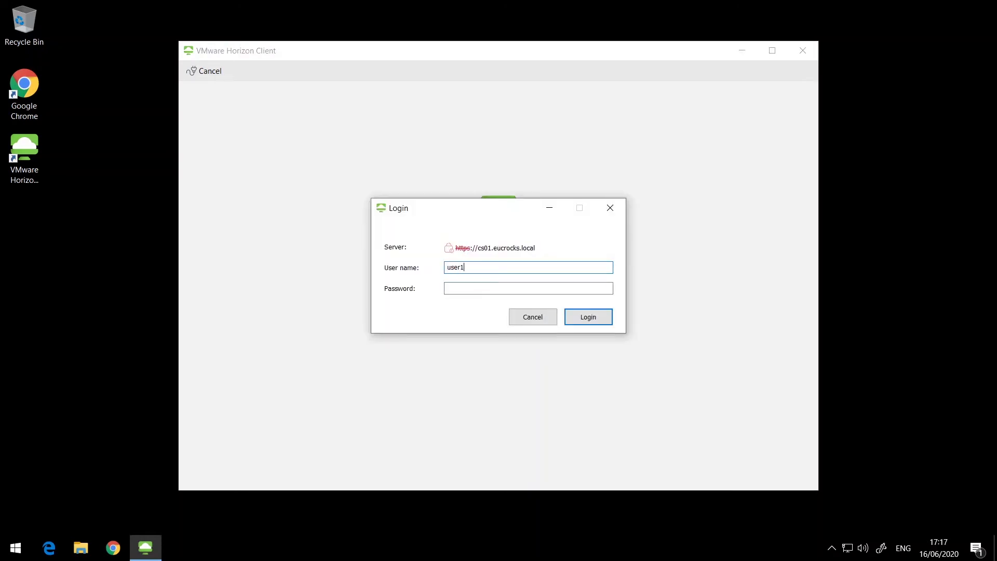
key("Tab")
type("VMware1!")
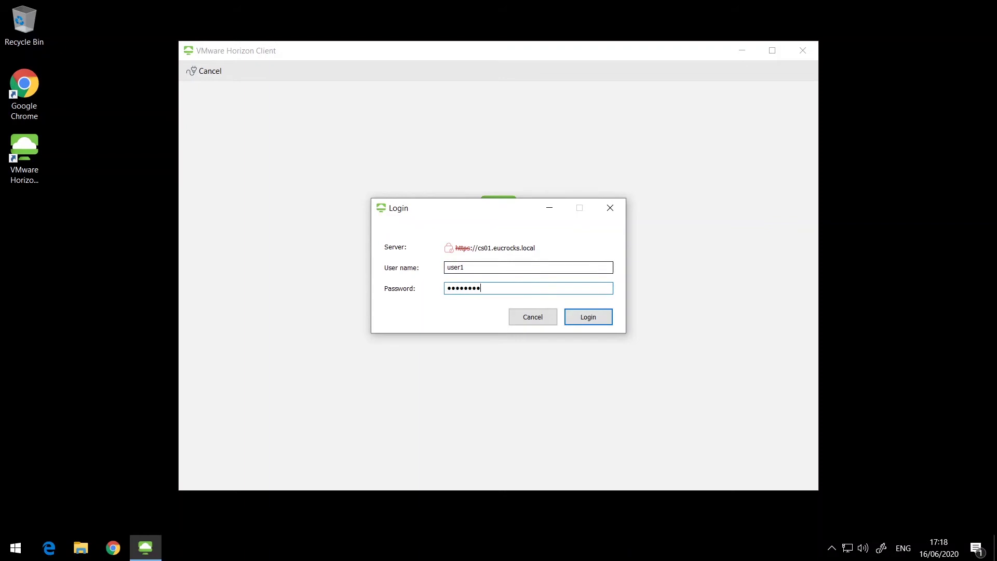
left_click(590, 316)
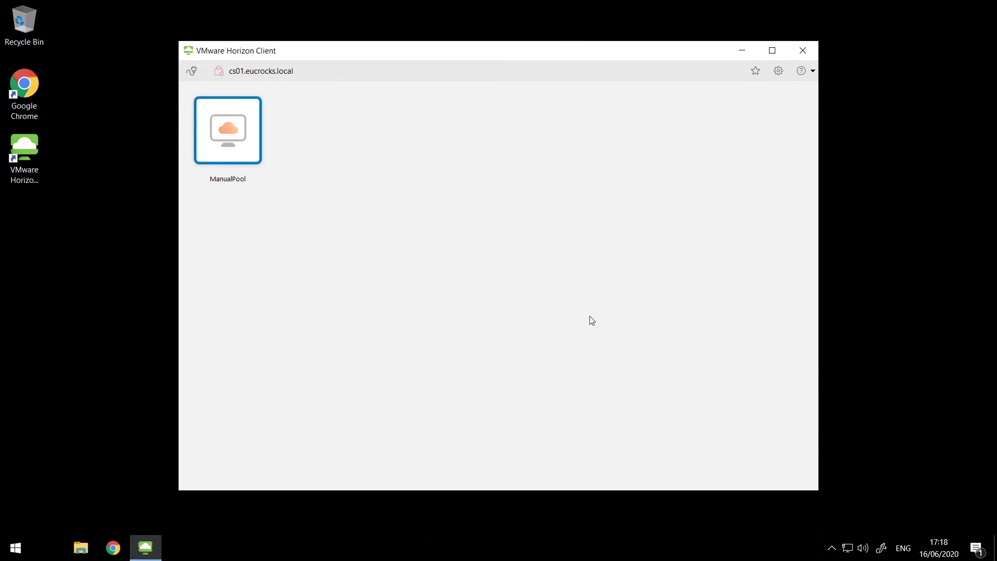
Start a remote session on the ManualPool desktop from the Horizon Client list.
double_click(234, 139)
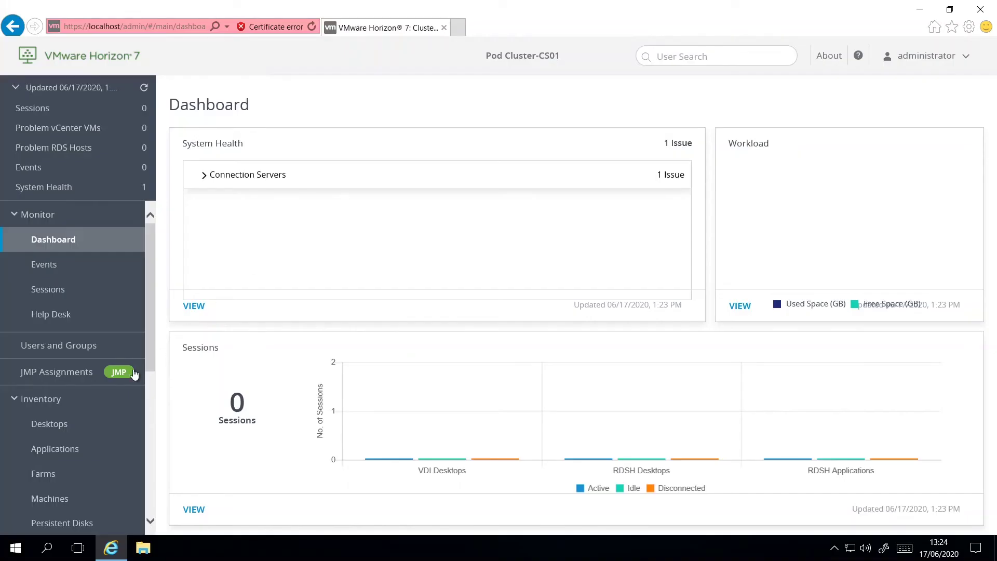
Start a new Manual desktop pool from other sources with Dedicated user assignment.
left_click(67, 426)
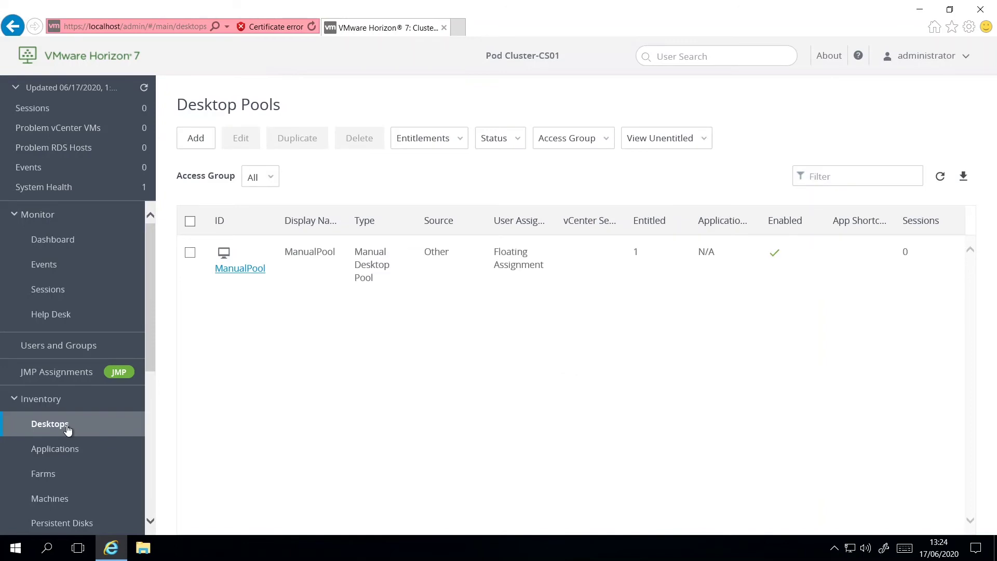
left_click(199, 144)
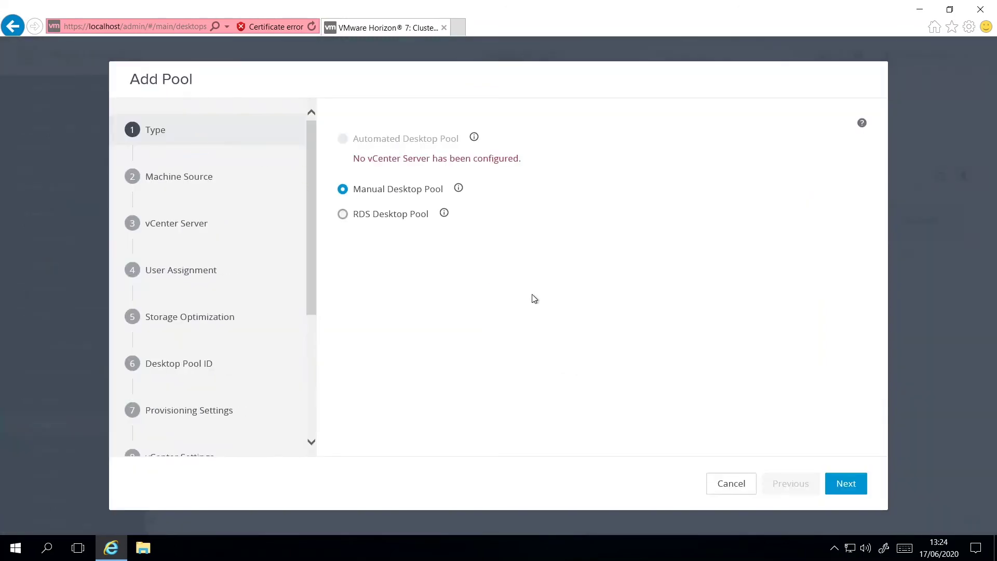
left_click(852, 488)
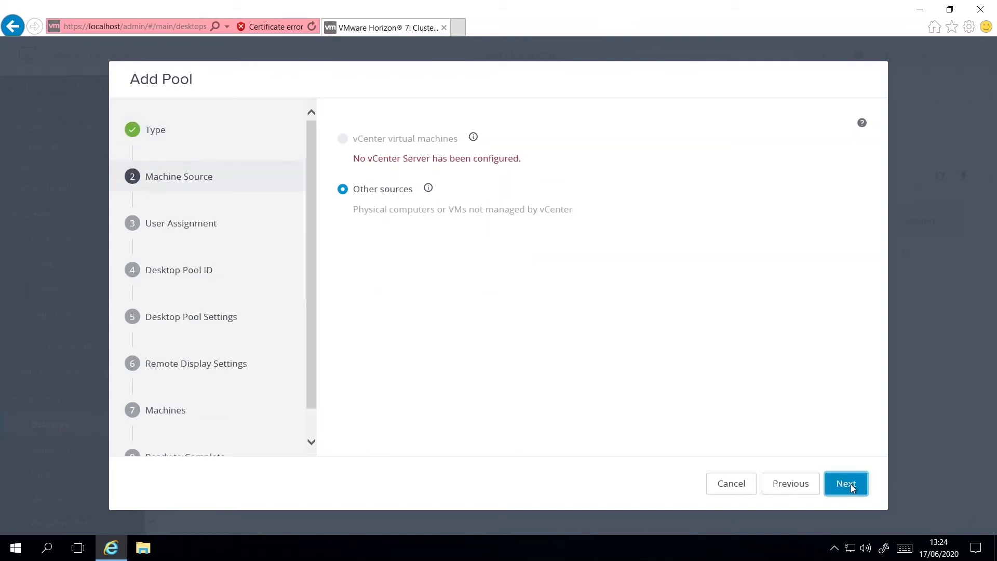
left_click(852, 489)
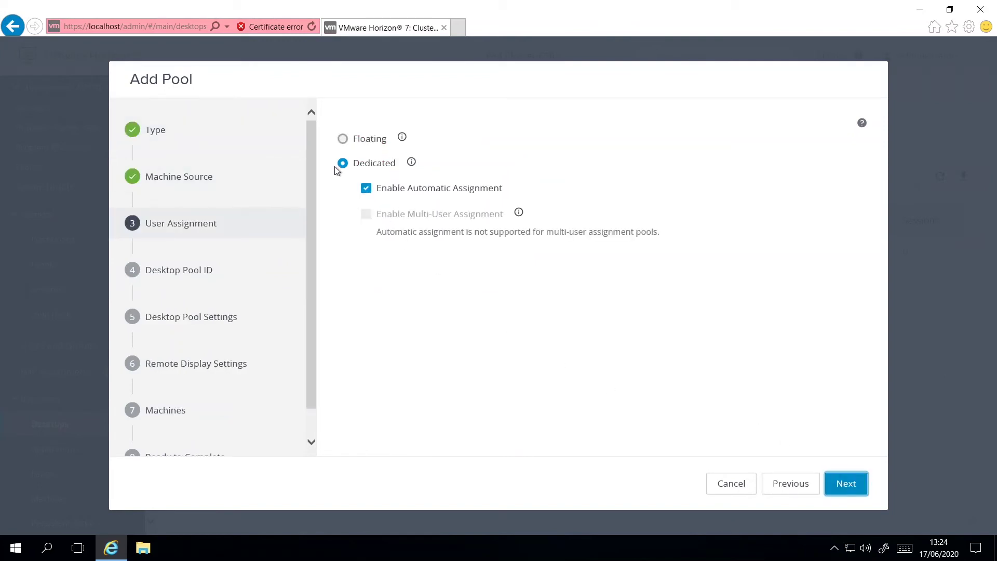
left_click(847, 484)
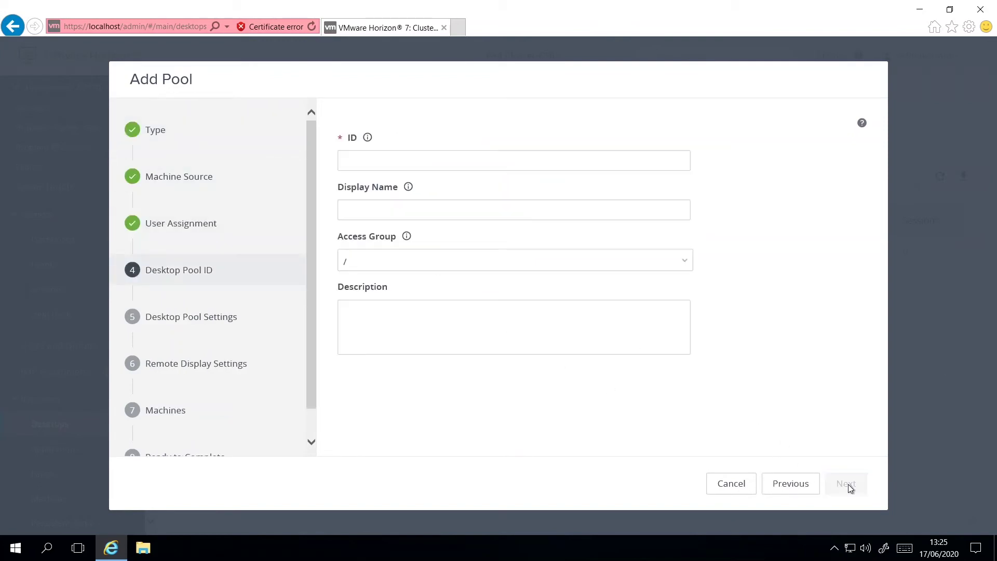
Set ID and display name to DedicatedPool, then enable HTML Access in remote display settings.
left_click(384, 164)
type("DedicatedPool")
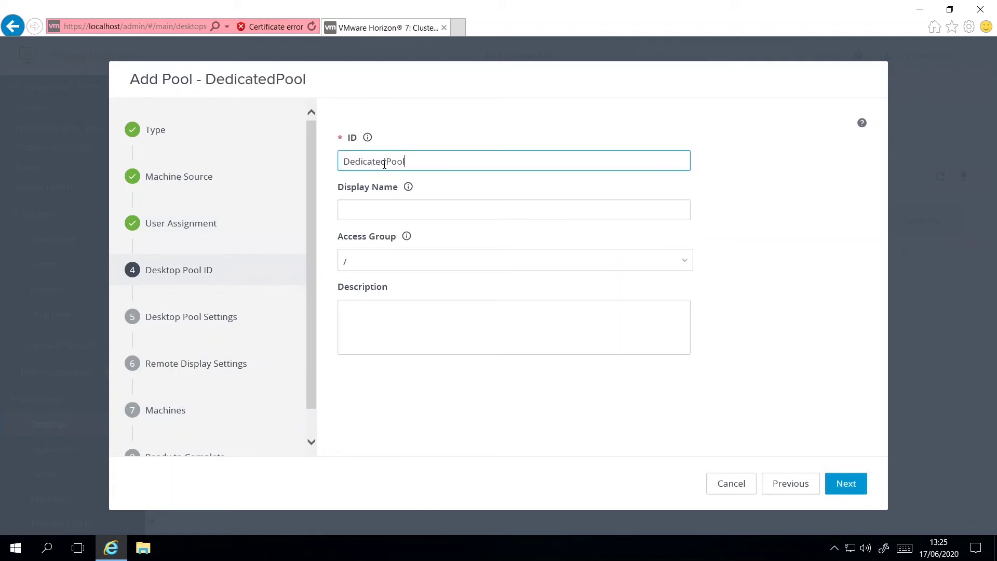
key("ctrl+a")
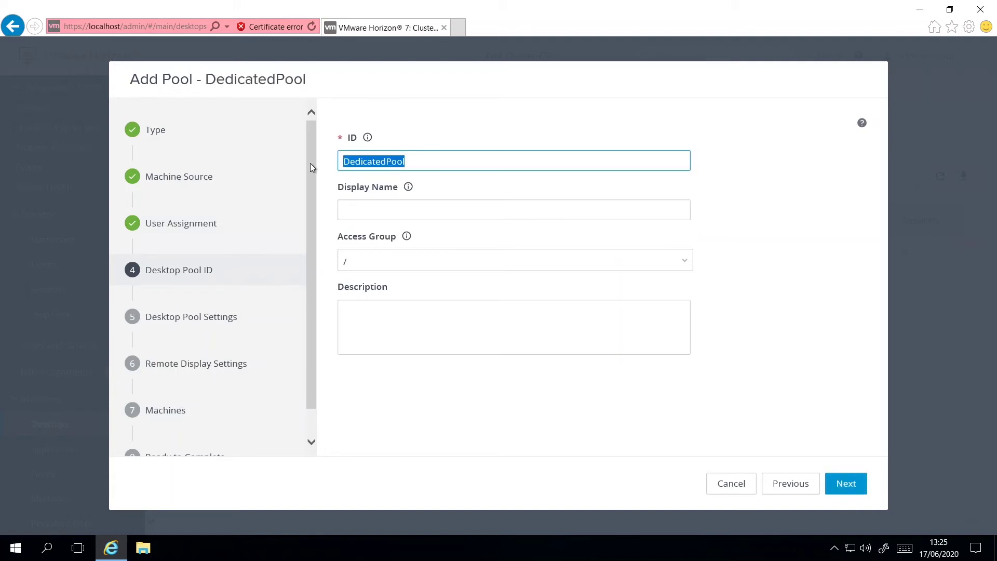
key("ctrl+c")
key("Tab")
key("ctrl+v")
left_click(847, 486)
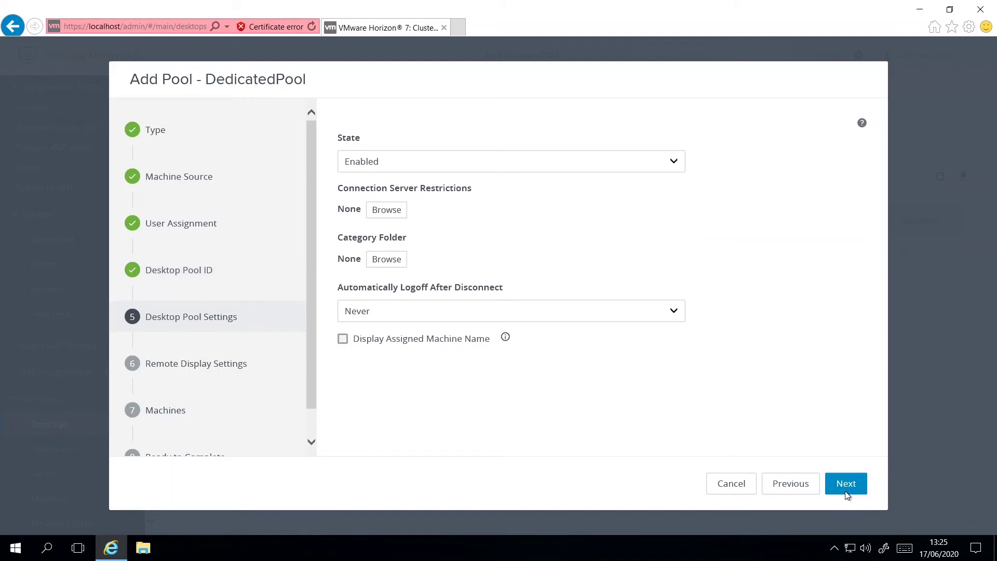
left_click(845, 484)
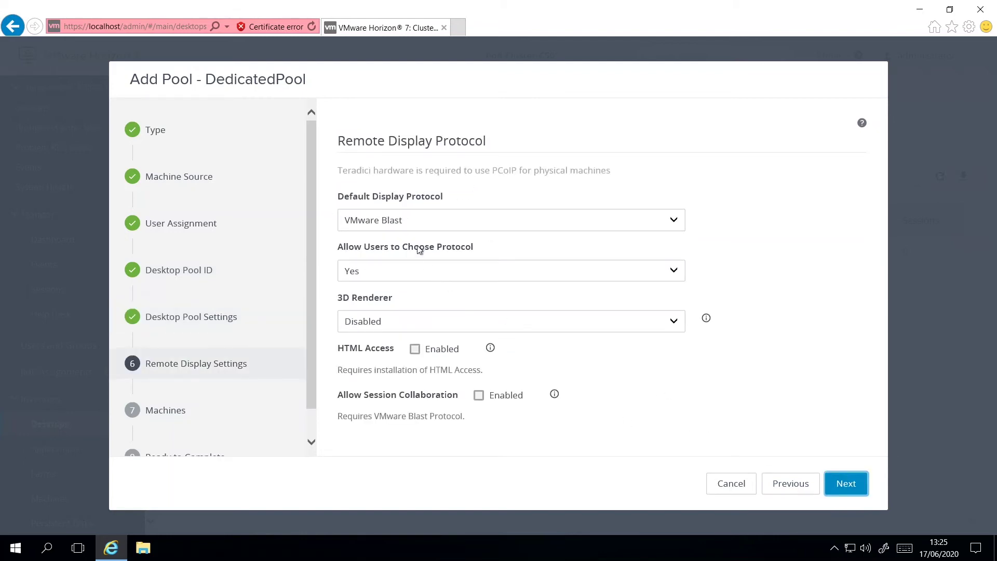
left_click(415, 349)
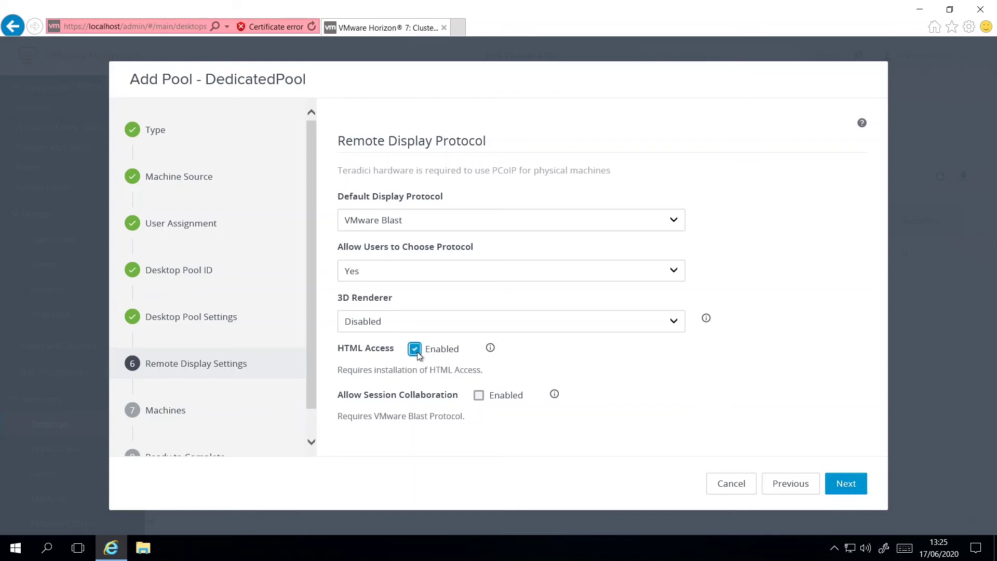
Enable session collaboration, add machines win10-3 and win10-4, and submit DedicatedPool.
left_click(478, 395)
left_click(846, 489)
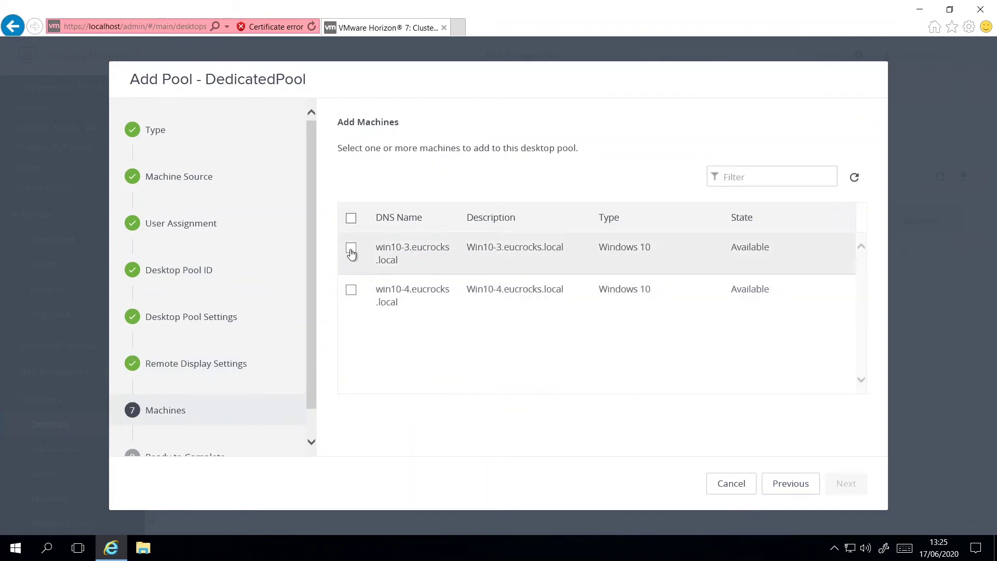
left_click(352, 248)
left_click(351, 290)
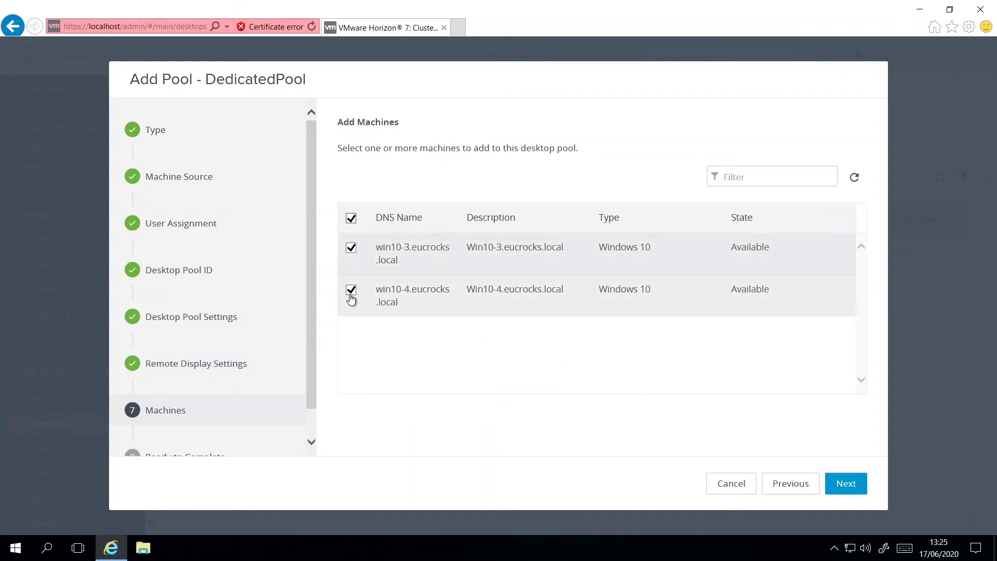
left_click(847, 485)
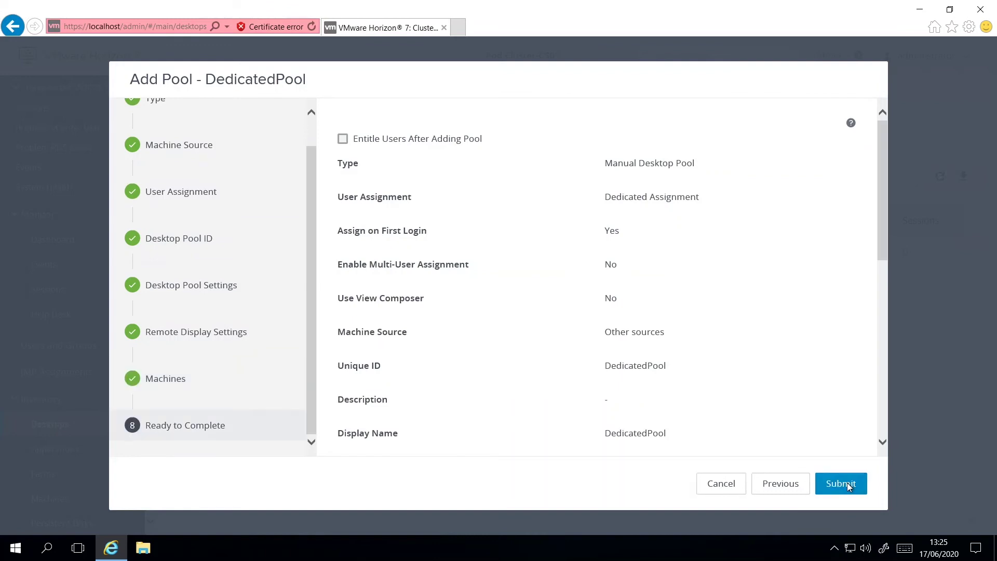
scroll(795, 408, "down", 8)
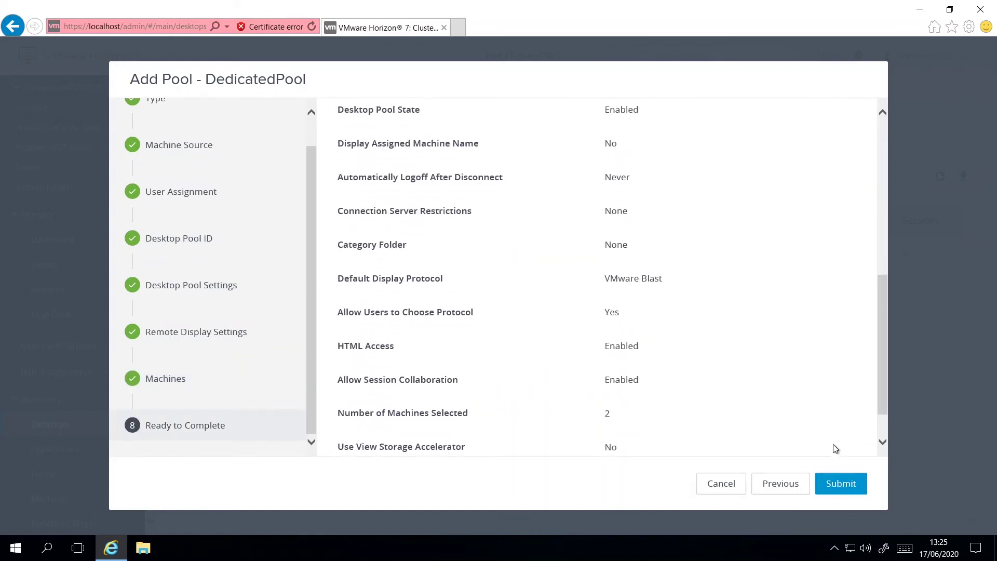
left_click(842, 488)
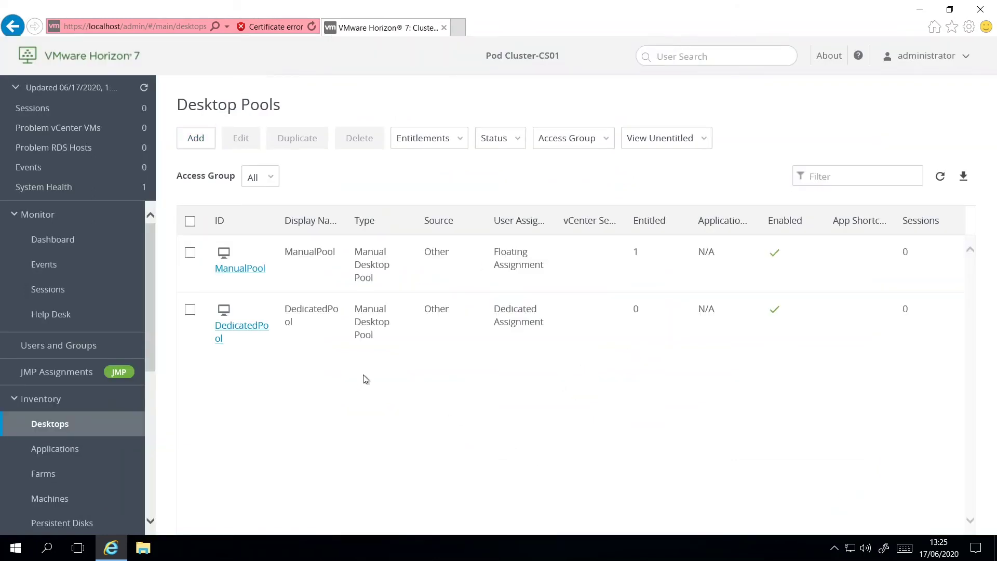
Start adding entitlements to DedicatedPool, searching the eucrocks.local domain.
left_click(191, 310)
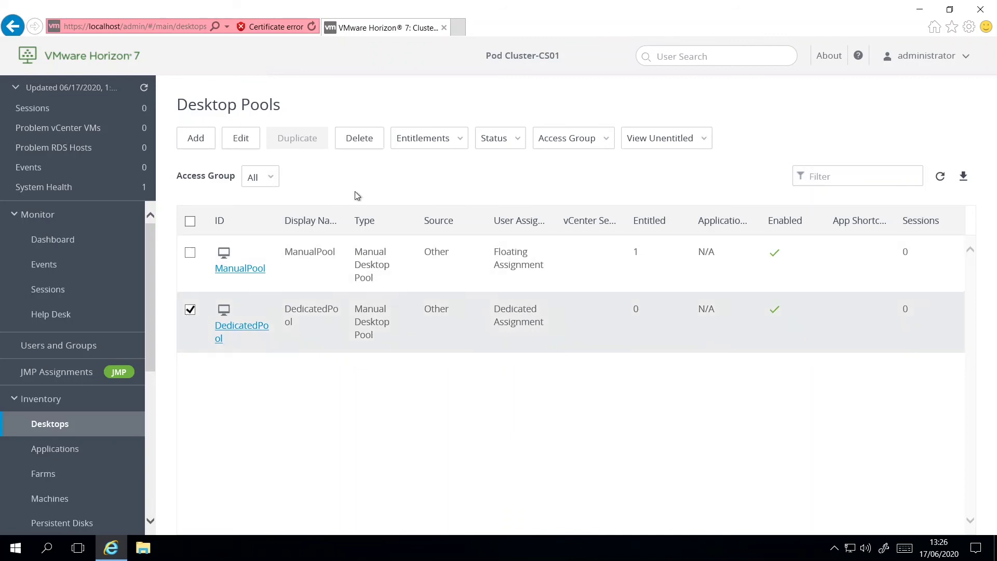
left_click(425, 140)
left_click(437, 167)
left_click(267, 158)
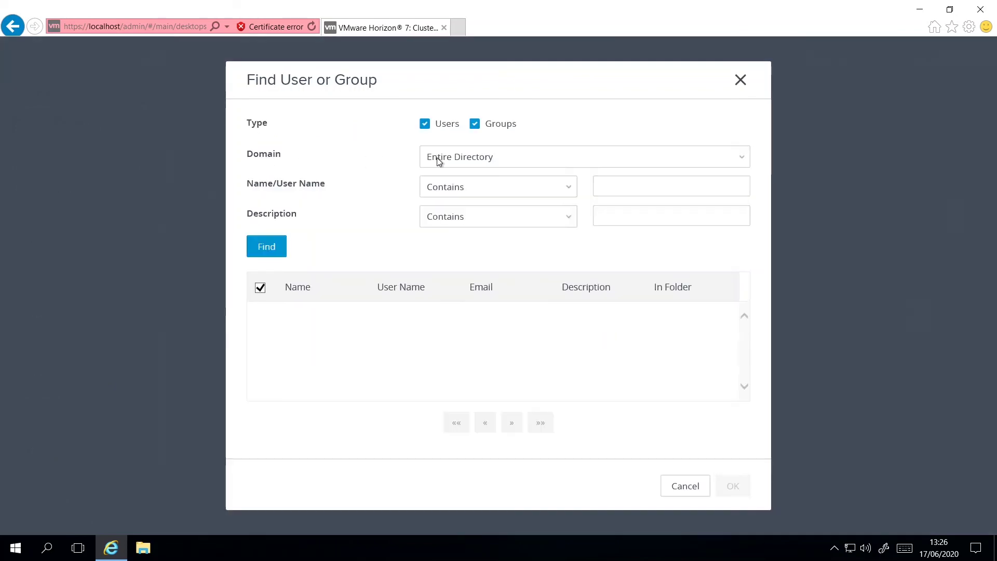
left_click(437, 158)
left_click(450, 168)
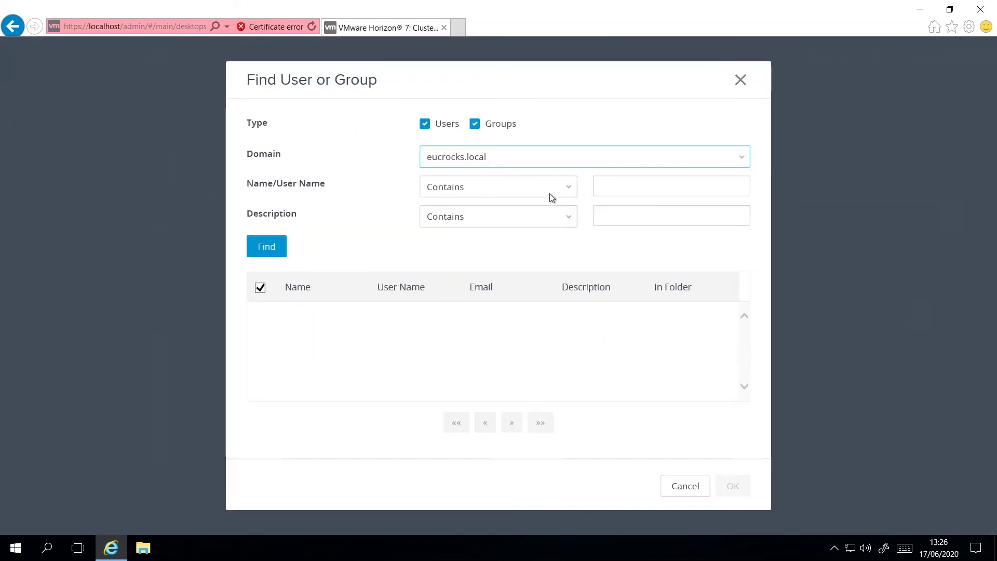
Find user1, select it, and save the entitlement.
left_click(621, 188)
type("user1")
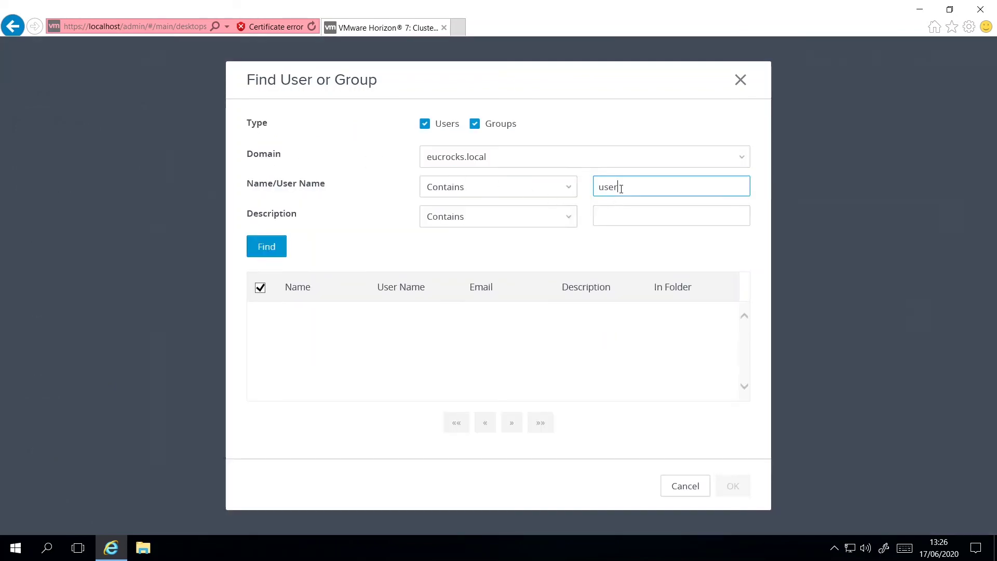
left_click(266, 246)
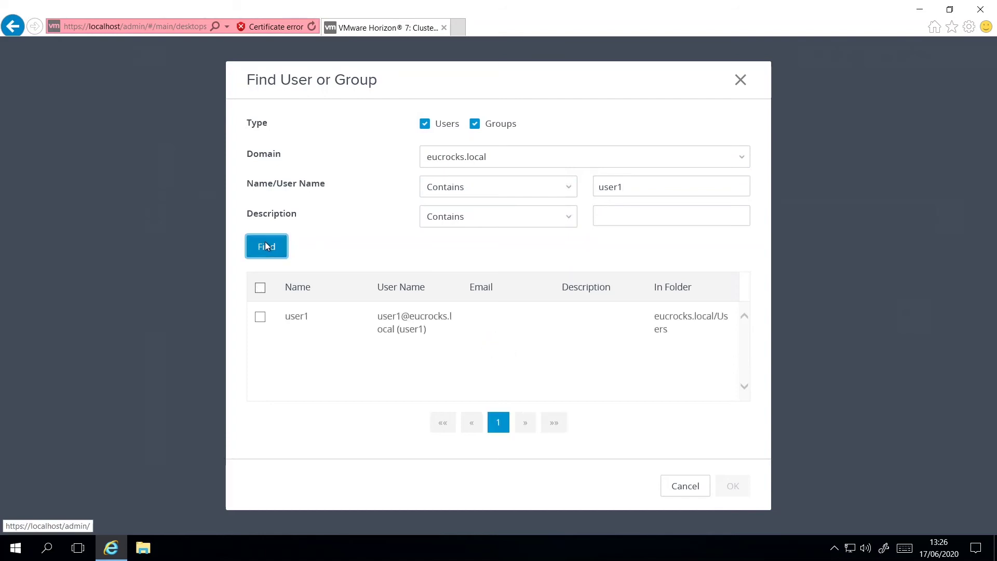
left_click(261, 317)
left_click(733, 486)
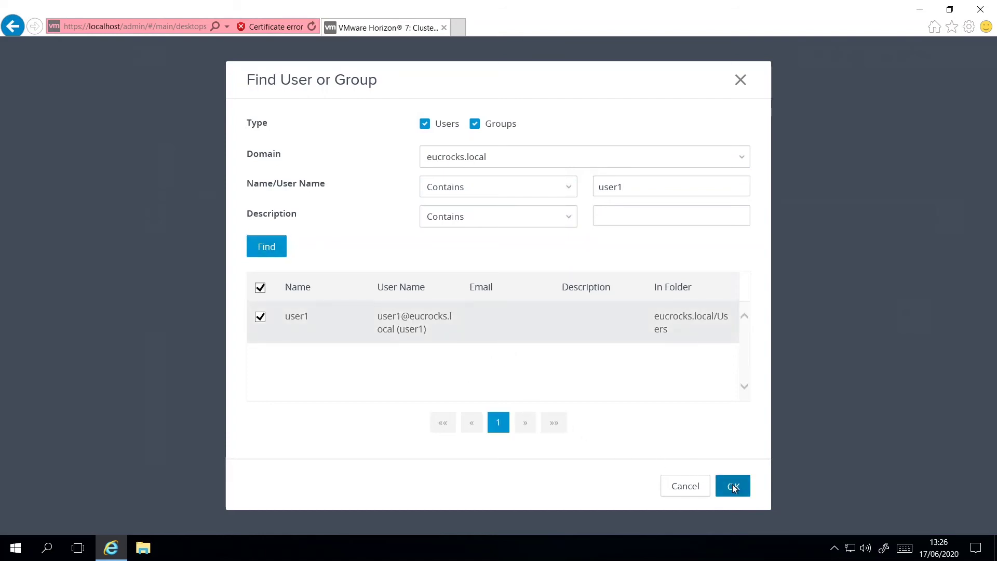
left_click(735, 390)
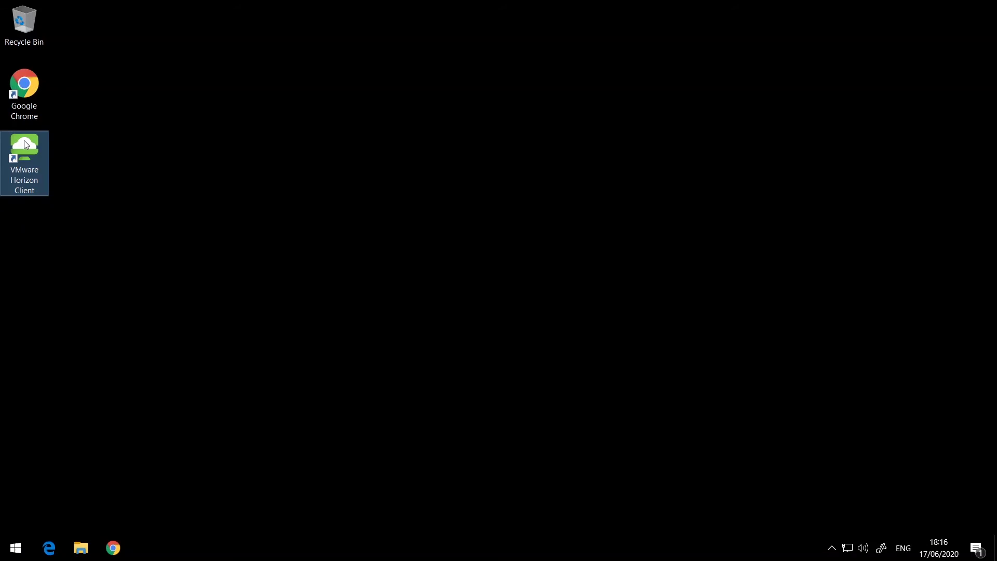
Connect Horizon Client to cs01.eucrocks.local past the certificate warning and log in with the account password.
double_click(24, 140)
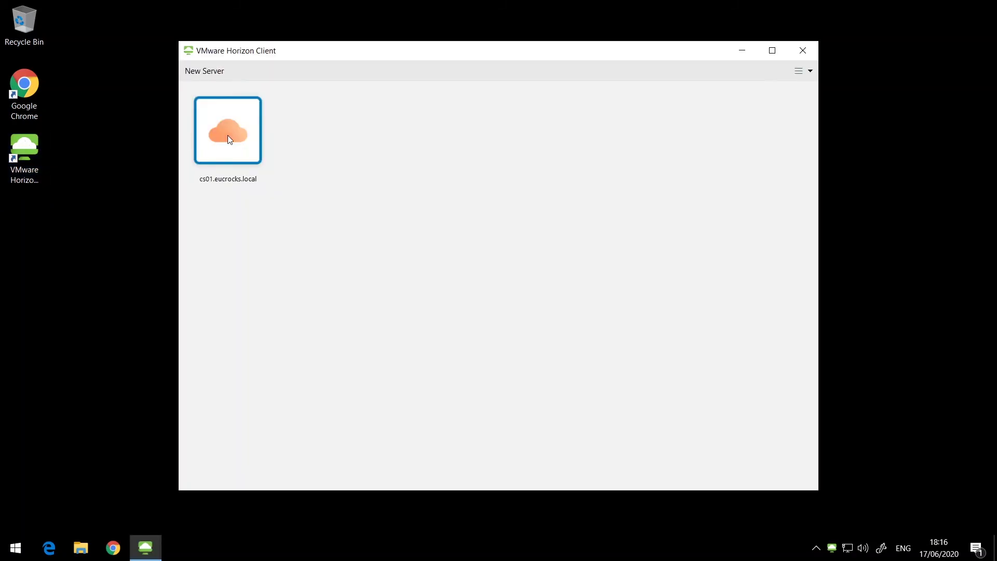
double_click(227, 135)
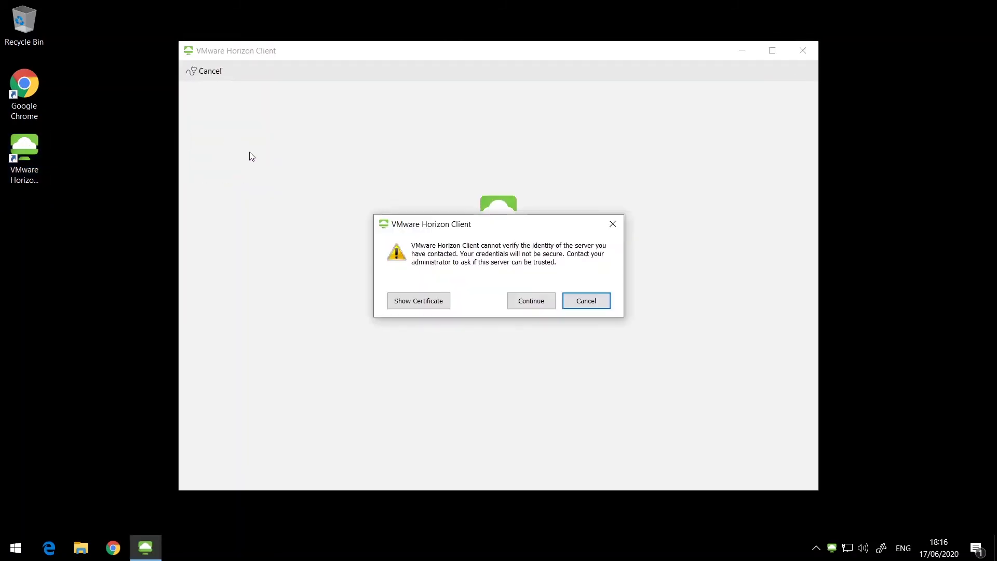
left_click(532, 301)
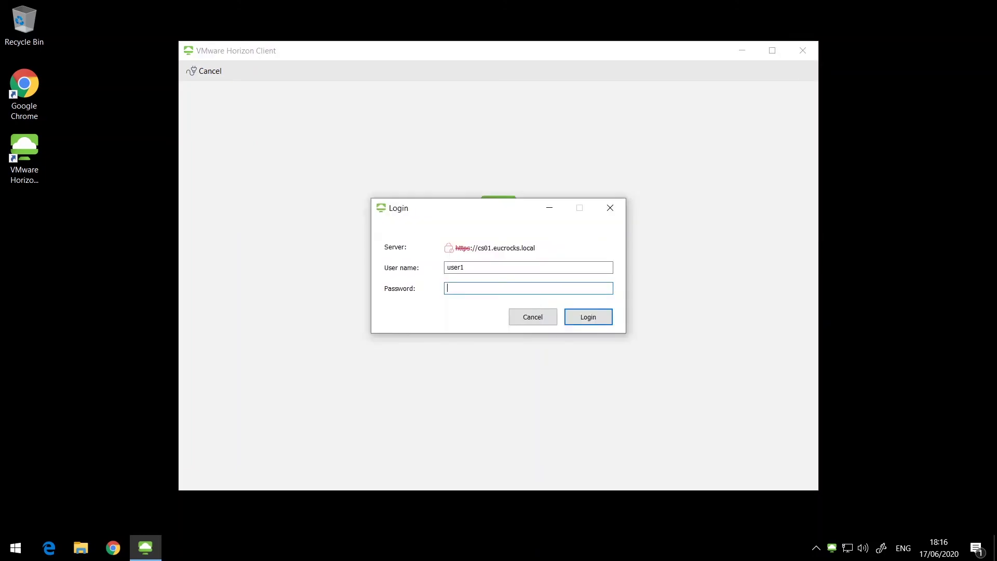
type("********")
left_click(589, 317)
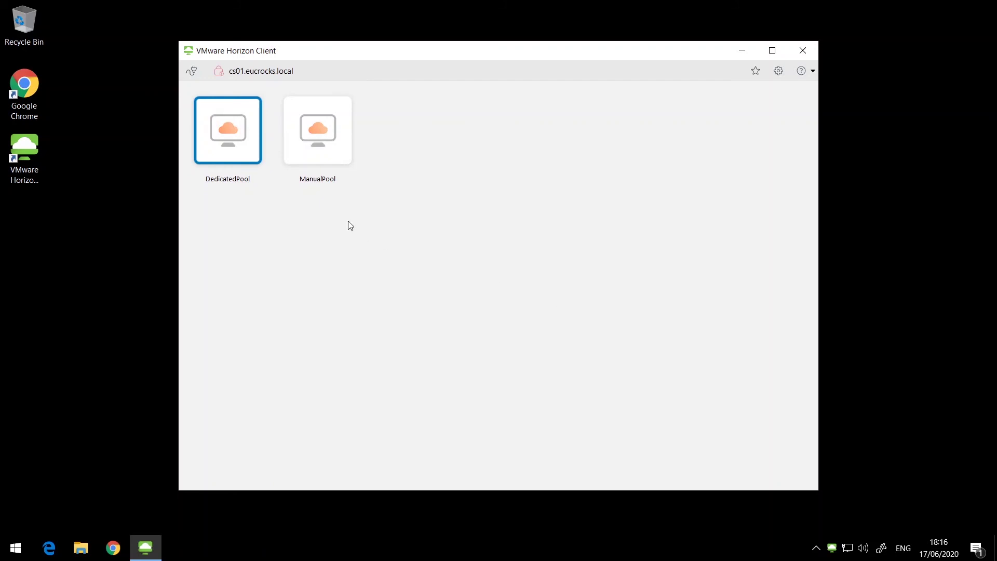
Open the DedicatedPool desktop and confirm in System settings that it runs on Win10-3.
double_click(230, 132)
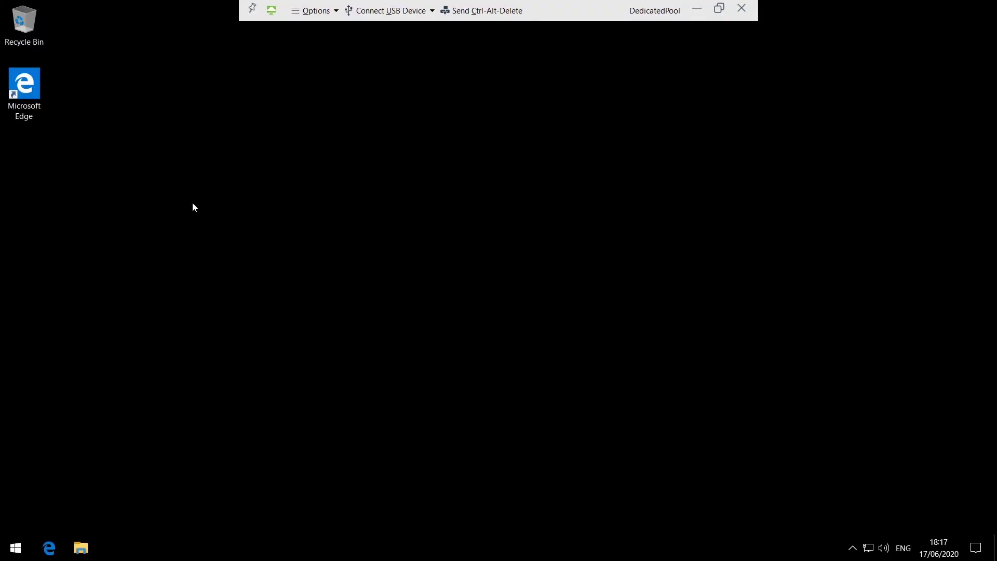
right_click(18, 549)
left_click(55, 253)
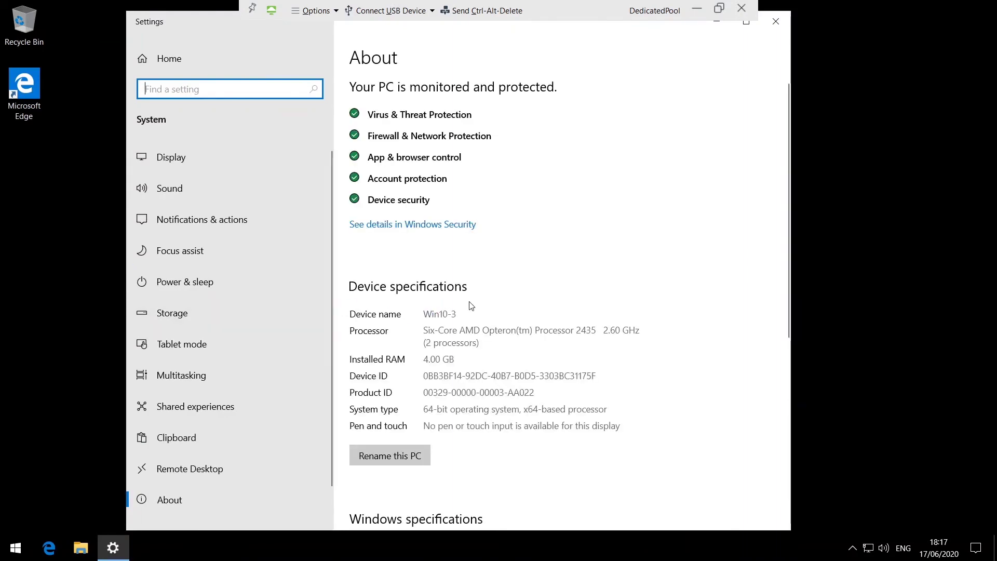
left_click(776, 21)
Disconnect and log off the DedicatedPool desktop session.
left_click(315, 10)
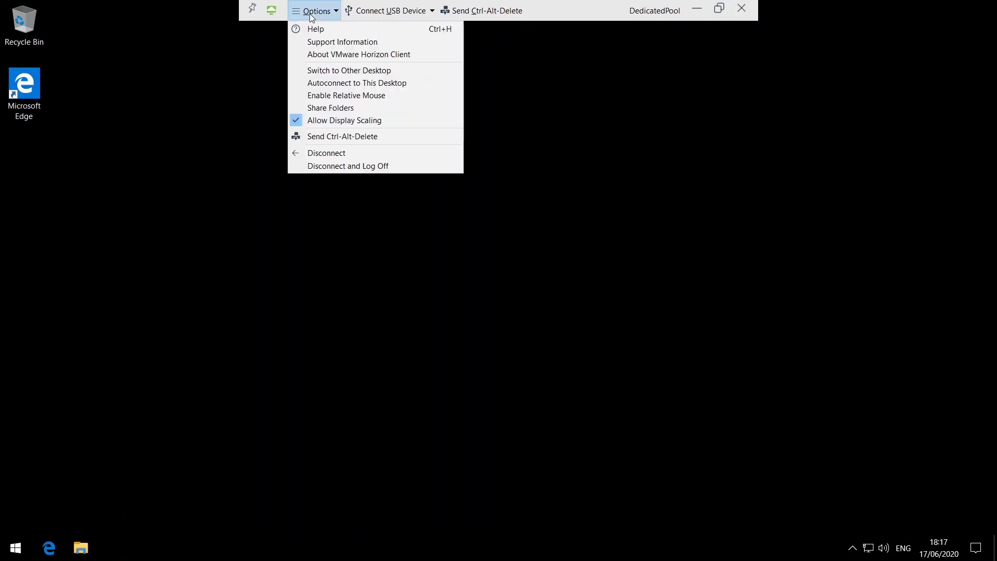
left_click(326, 168)
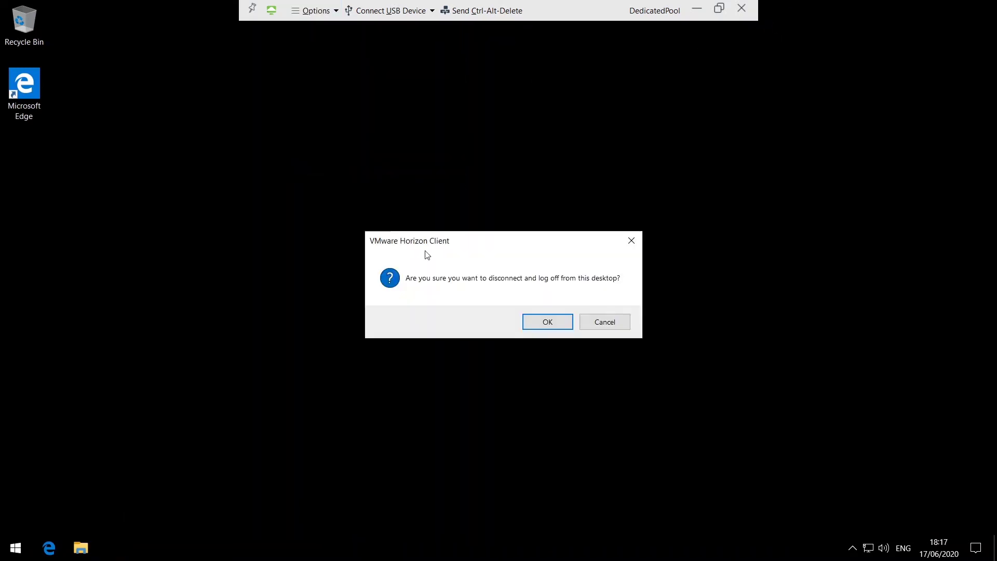
left_click(541, 325)
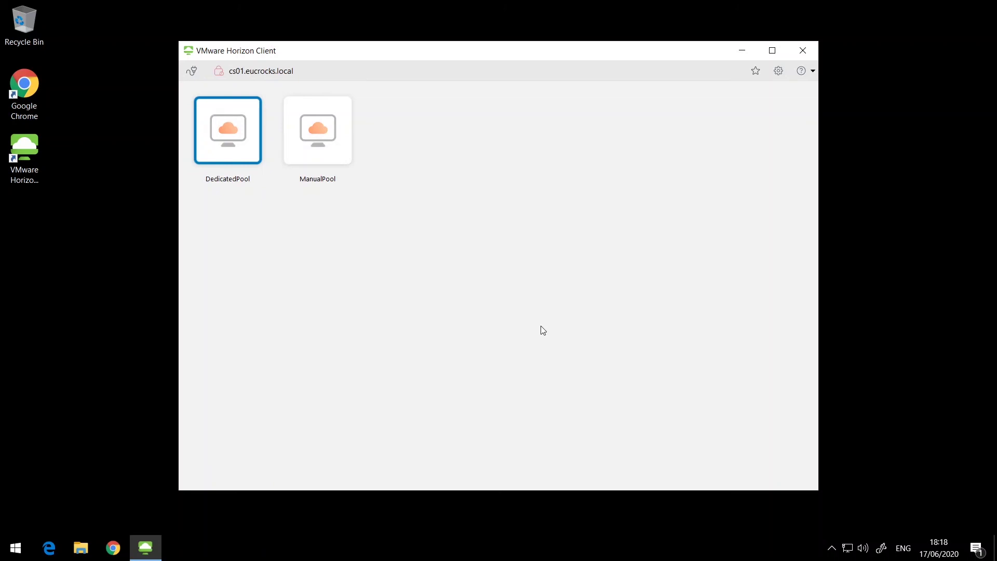
Reopen DedicatedPool and verify in System settings that it again runs on Win10-3.
double_click(227, 131)
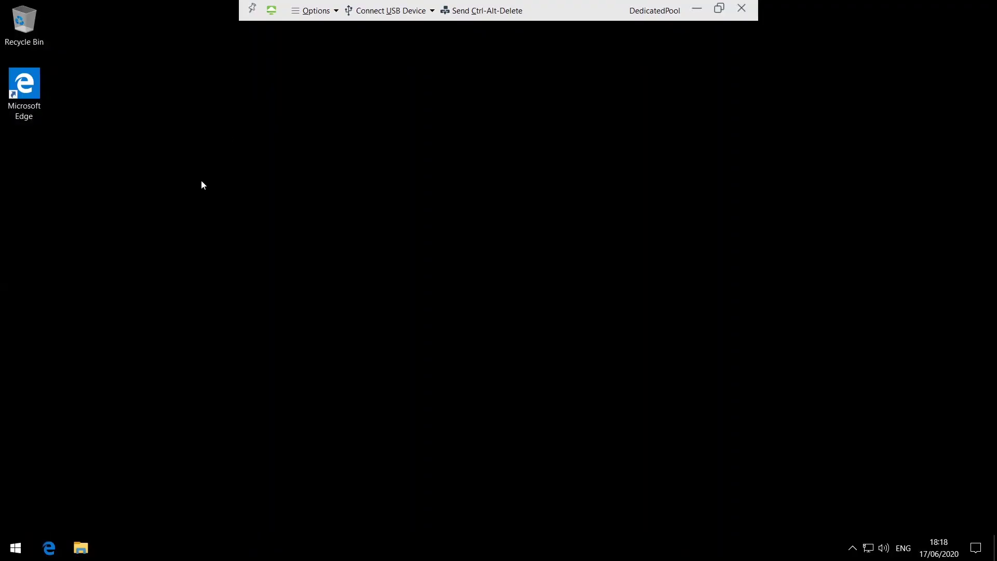
right_click(15, 548)
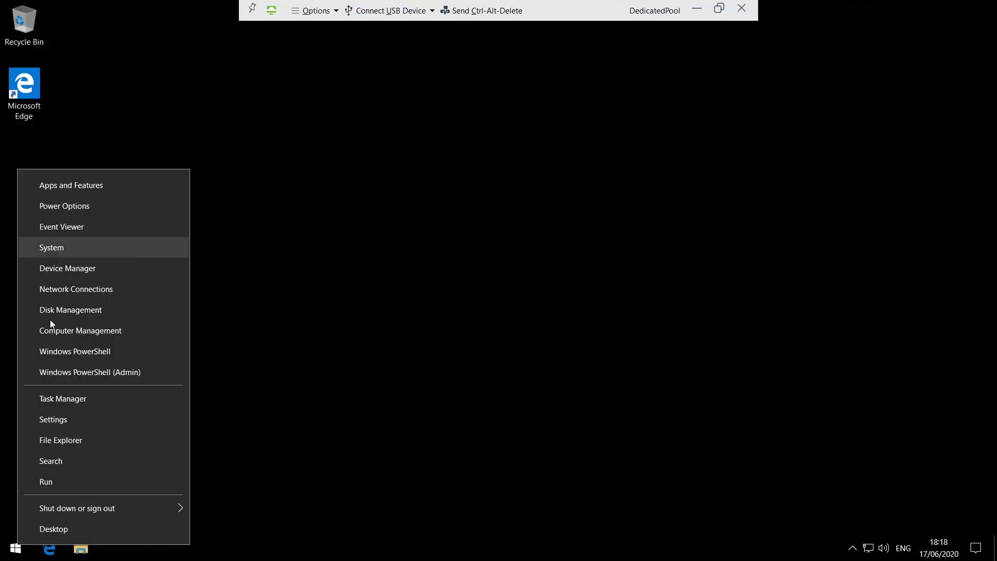
left_click(53, 248)
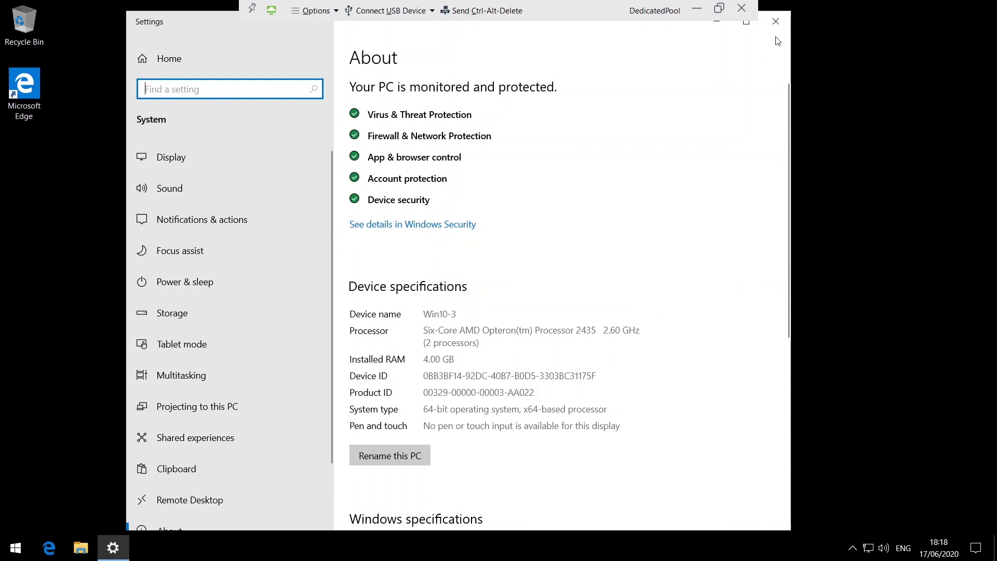
left_click(776, 22)
Log off the desktop and the cs01.eucrocks.local server, then close Horizon Client.
left_click(315, 10)
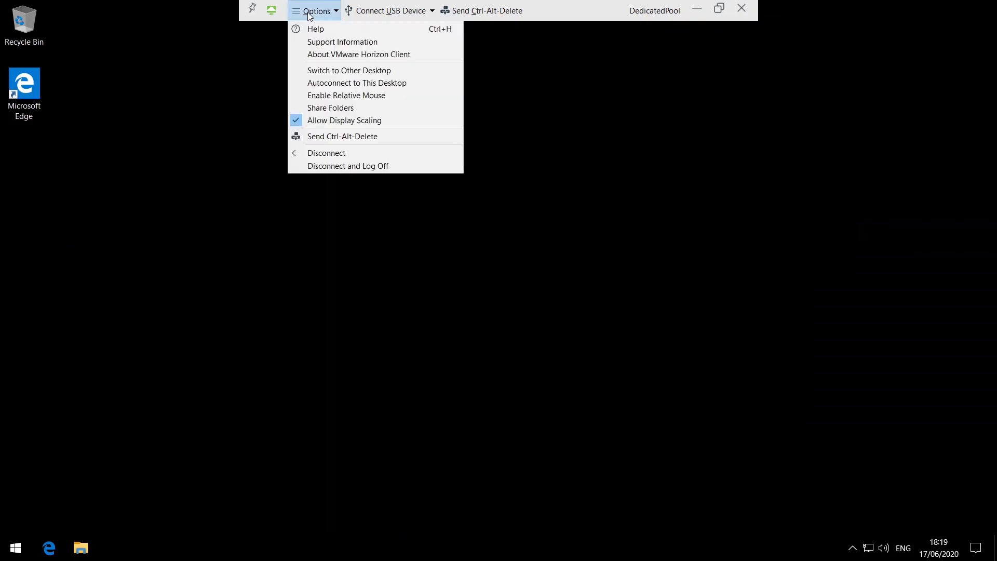
left_click(352, 167)
left_click(543, 323)
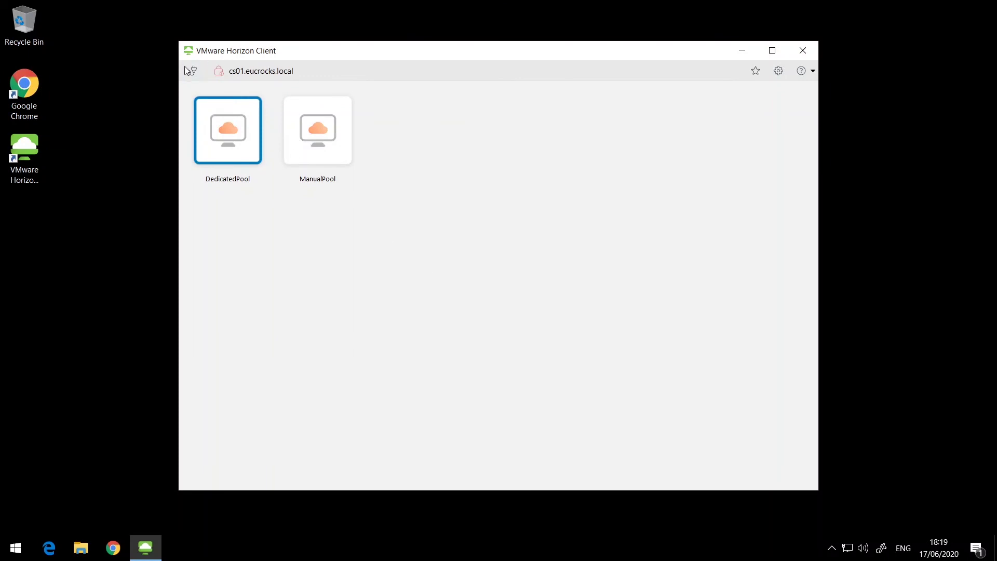
left_click(192, 70)
left_click(521, 327)
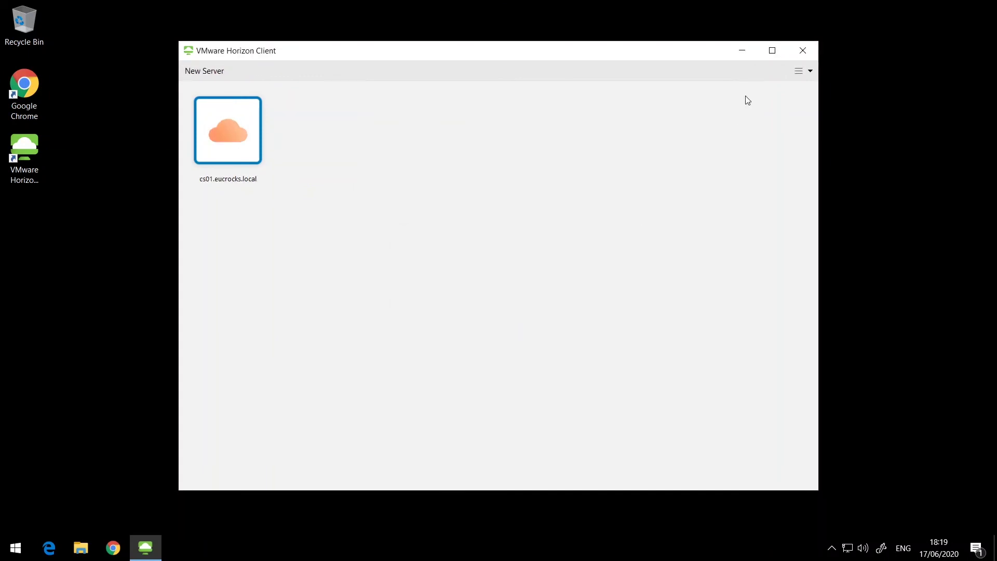
left_click(803, 50)
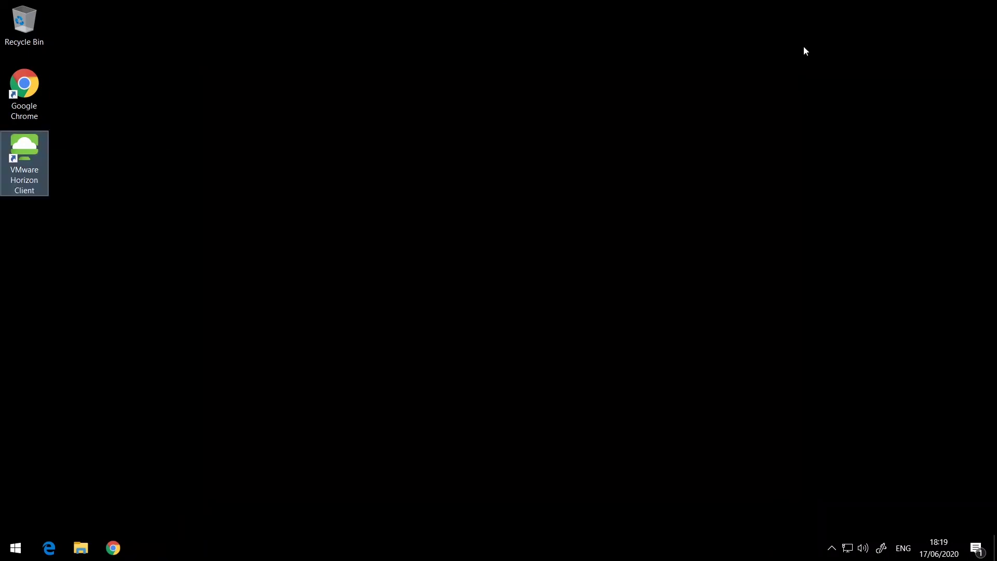